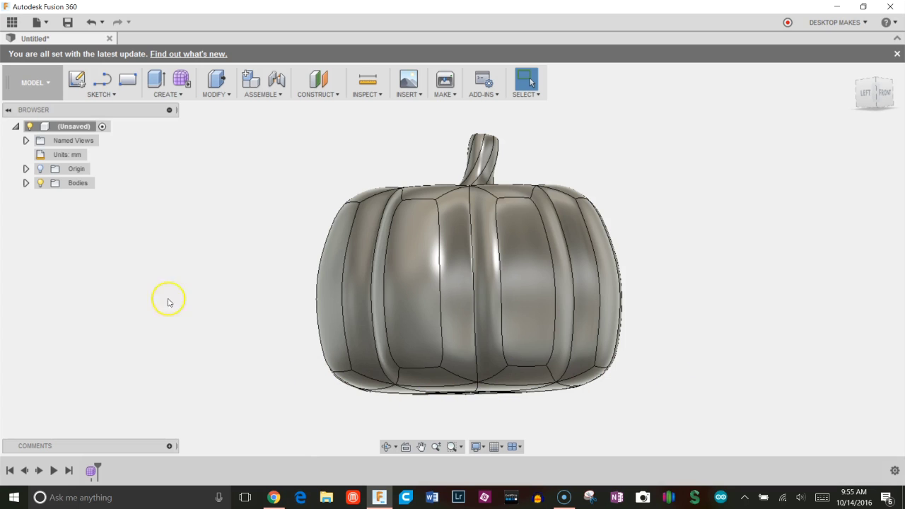
# Step: Create a construction plane offset about 1.98 mm upward from the horizontal origin plane, just above the pumpkin's underside
pyautogui.click(304, 95)
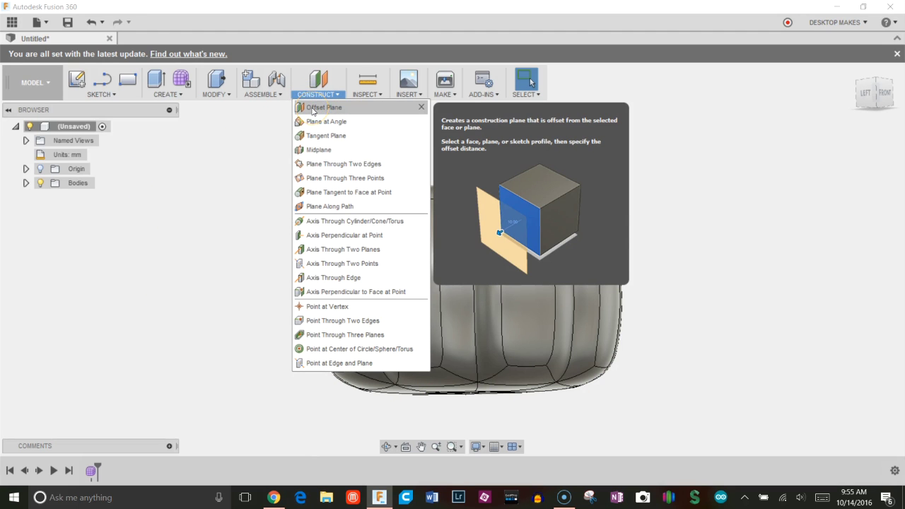
pyautogui.click(313, 109)
pyautogui.keyDown('shift'); pyautogui.moveTo(379, 289); pyautogui.dragTo(493, 329, button='middle'); pyautogui.keyUp('shift')
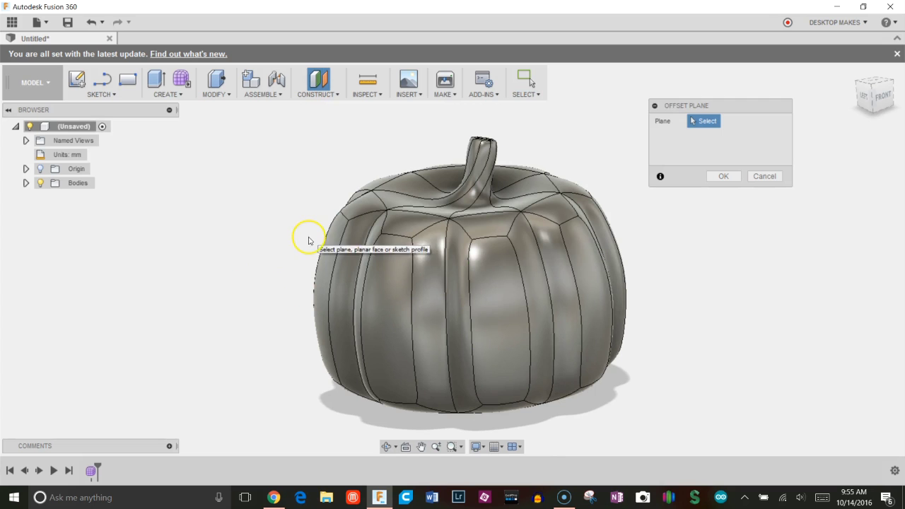
pyautogui.click(41, 171)
pyautogui.keyDown('shift'); pyautogui.moveTo(421, 348); pyautogui.dragTo(489, 378, button='middle'); pyautogui.keyUp('shift')
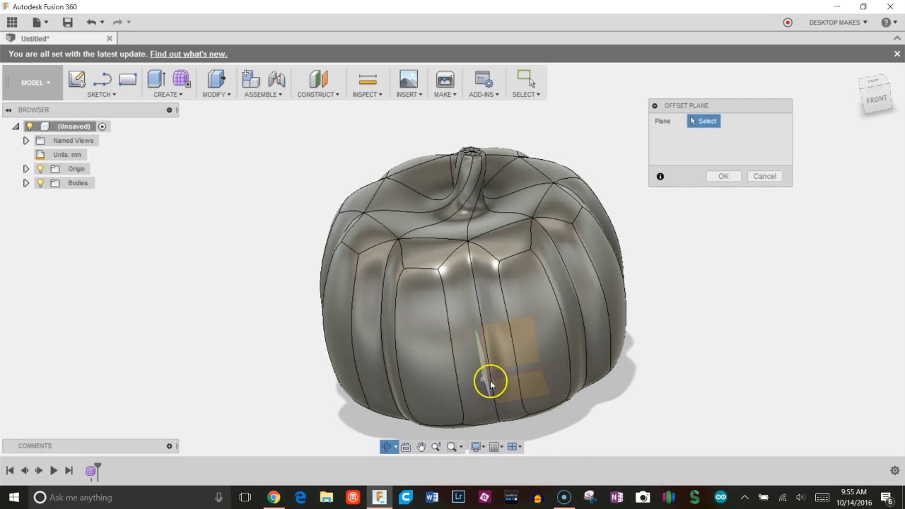
pyautogui.click(533, 389)
pyautogui.keyDown('shift'); pyautogui.moveTo(396, 349); pyautogui.dragTo(418, 299, button='middle'); pyautogui.keyUp('shift')
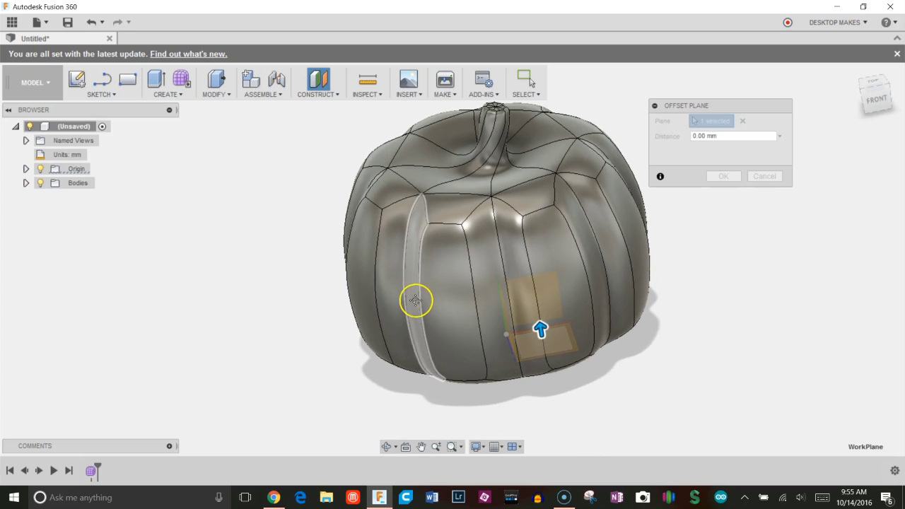
pyautogui.click(877, 102)
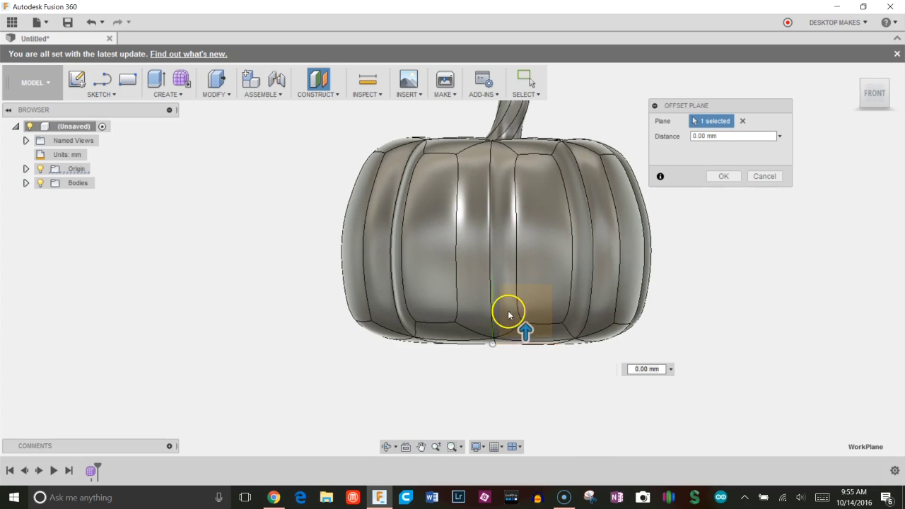
pyautogui.moveTo(527, 329)
pyautogui.mouseDown()
pyautogui.moveTo(529, 316)
pyautogui.moveTo(531, 326)
pyautogui.moveTo(510, 332)
pyautogui.mouseUp()
pyautogui.scroll(3, 535, 339)
pyautogui.scroll(3, 535, 339)
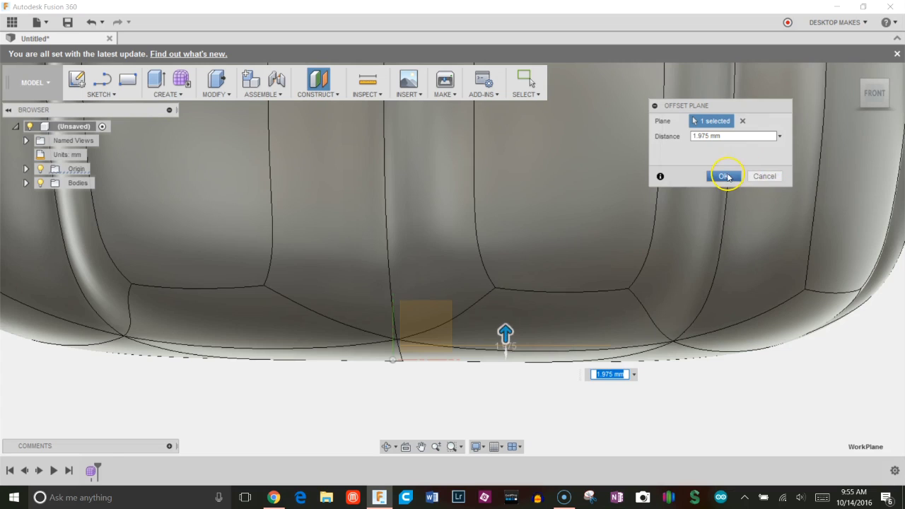
pyautogui.click(723, 176)
# Step: Start a Split Body operation, hide the bodies and origin geometry, and choose the offset plane near the base as the splitting tool
pyautogui.keyDown('shift'); pyautogui.moveTo(686, 253); pyautogui.dragTo(645, 260, button='middle'); pyautogui.keyUp('shift')
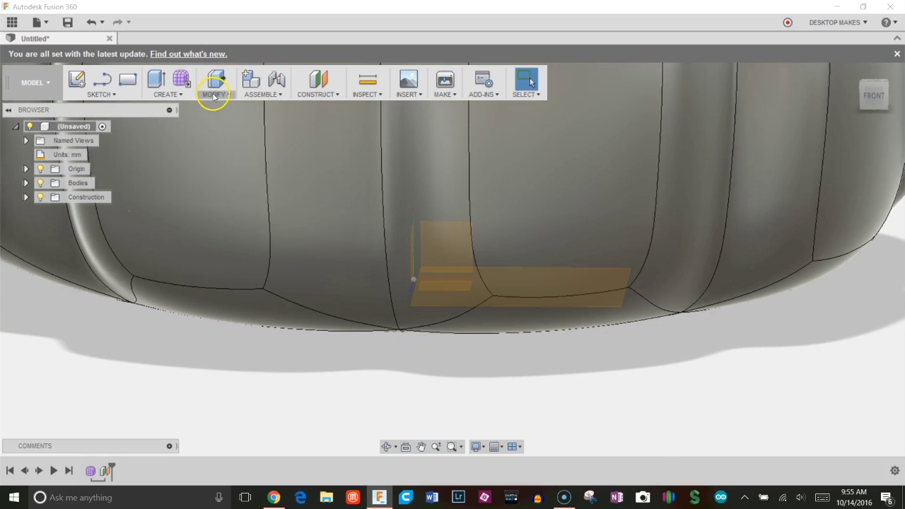
pyautogui.click(214, 93)
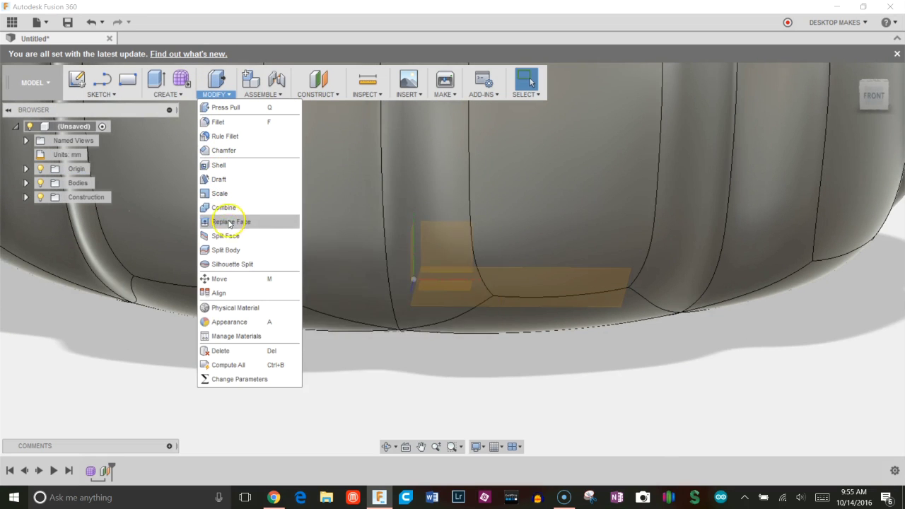
pyautogui.click(225, 250)
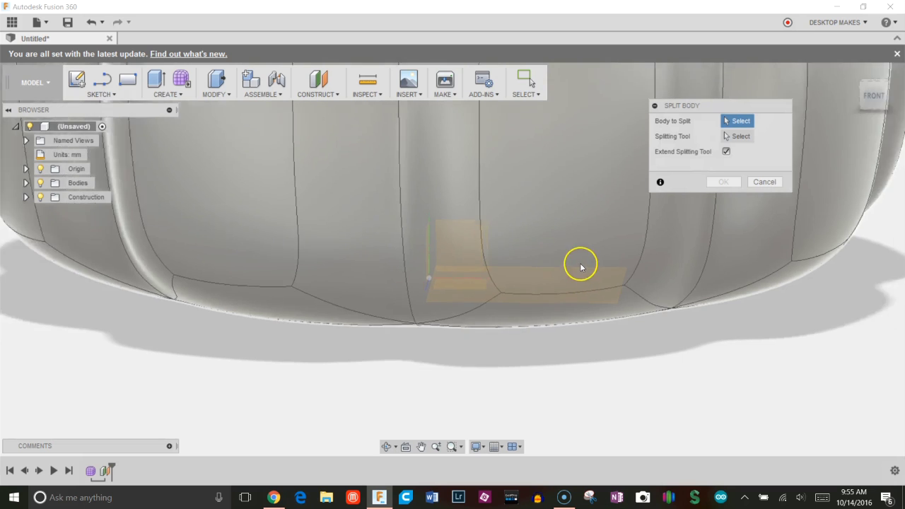
pyautogui.scroll(-3, 574, 290)
pyautogui.scroll(3, 576, 281)
pyautogui.scroll(-5, 484, 265)
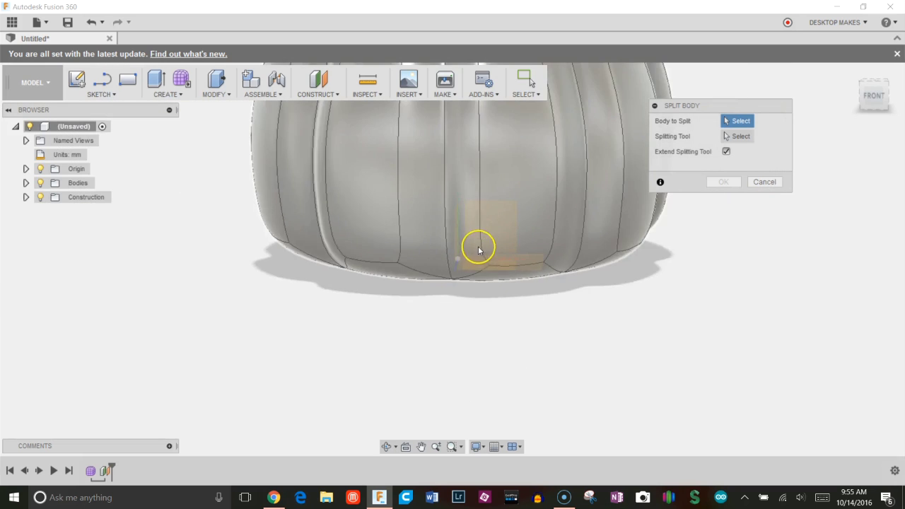
pyautogui.click(41, 183)
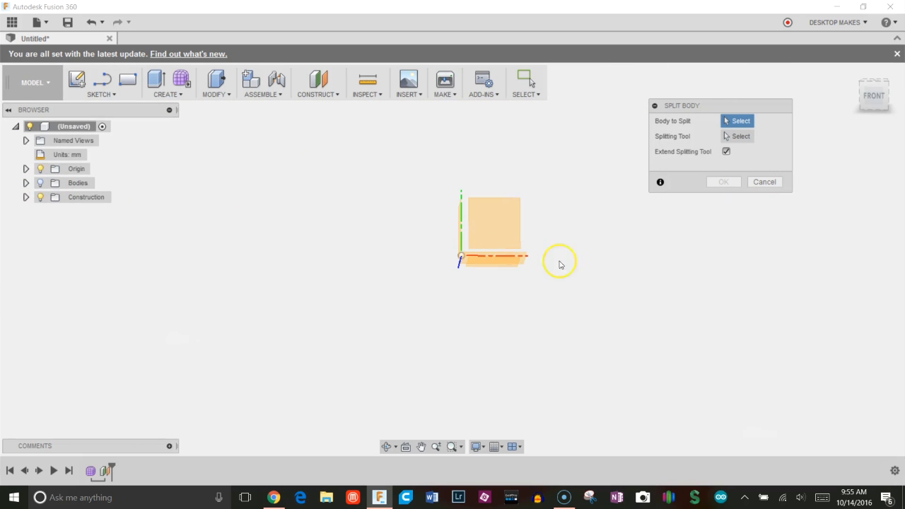
pyautogui.click(40, 169)
pyautogui.scroll(1, 431, 255)
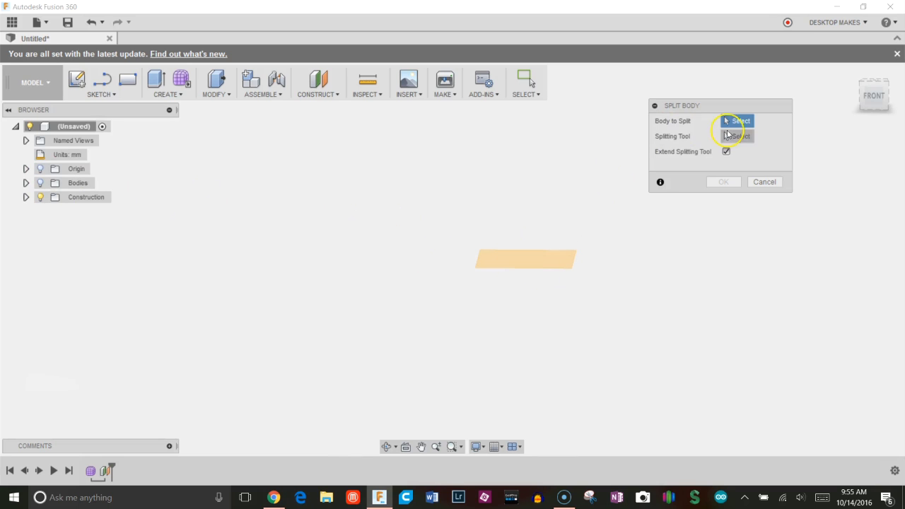
pyautogui.click(742, 137)
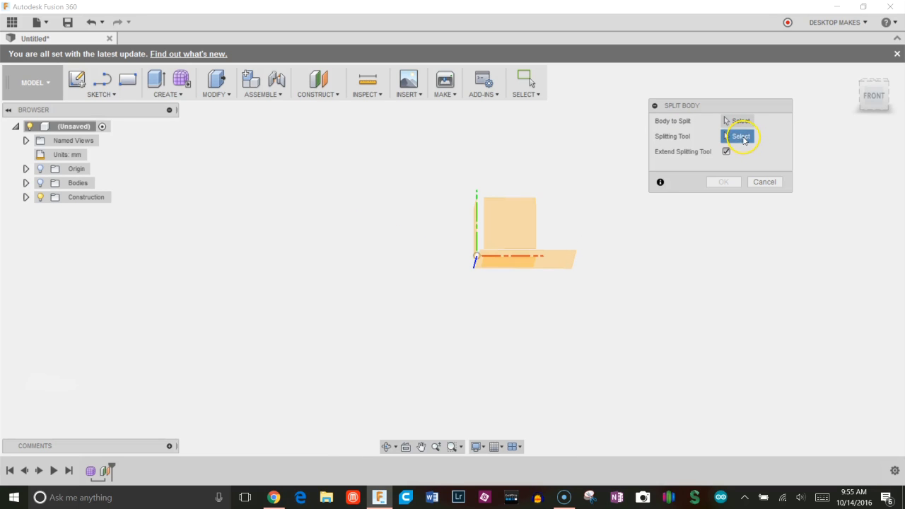
pyautogui.moveTo(458, 298); pyautogui.dragTo(472, 269, button='middle')
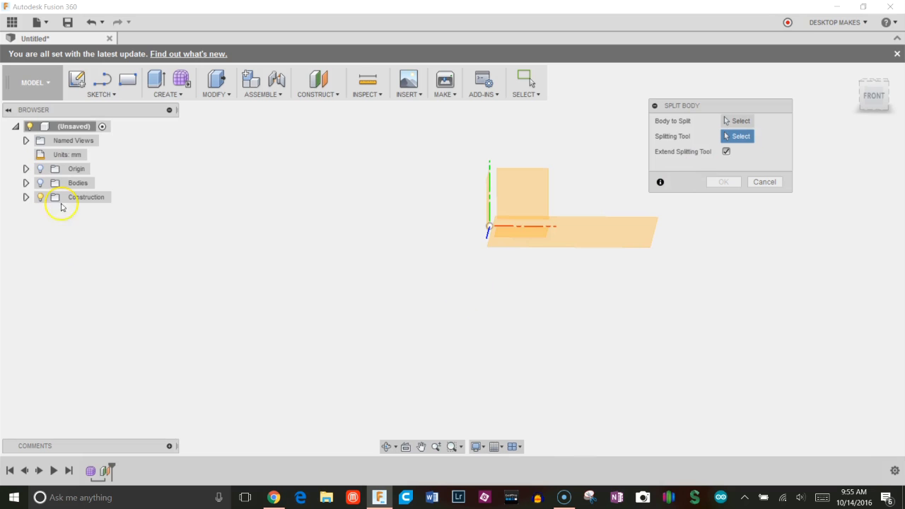
pyautogui.moveTo(540, 279)
pyautogui.keyDown('shift'); pyautogui.mouseDown(button='middle')
pyautogui.moveTo(525, 245)
pyautogui.moveTo(529, 266)
pyautogui.mouseUp(button='middle'); pyautogui.keyUp('shift')
pyautogui.click(641, 222)
# Step: Show the bodies again and complete the split with the pumpkin as the body to split
pyautogui.click(723, 121)
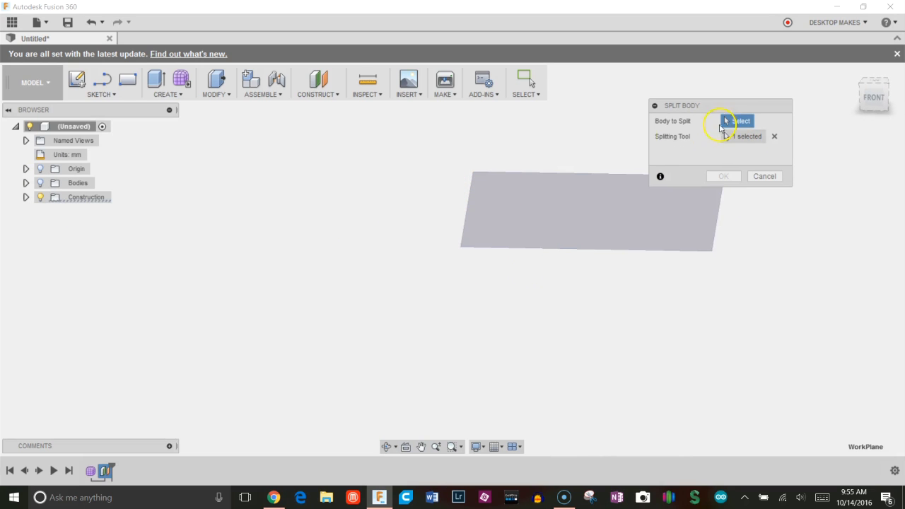
pyautogui.click(40, 183)
pyautogui.scroll(-5, 274, 219)
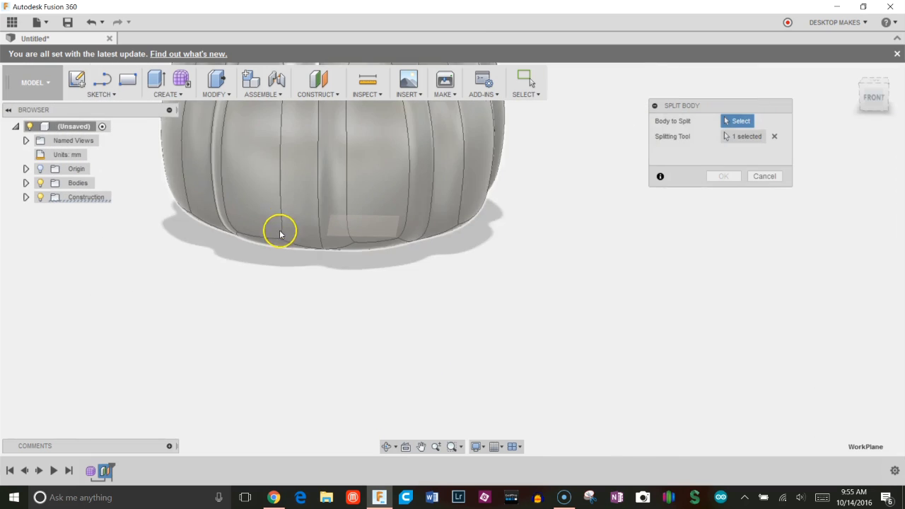
pyautogui.click(329, 198)
pyautogui.keyDown('shift'); pyautogui.moveTo(330, 197); pyautogui.dragTo(767, 141, button='middle'); pyautogui.keyUp('shift')
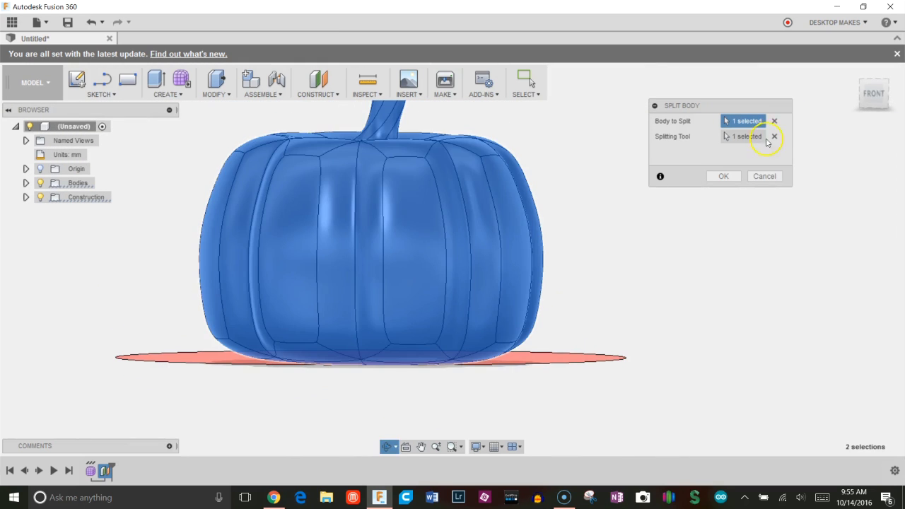
pyautogui.click(877, 98)
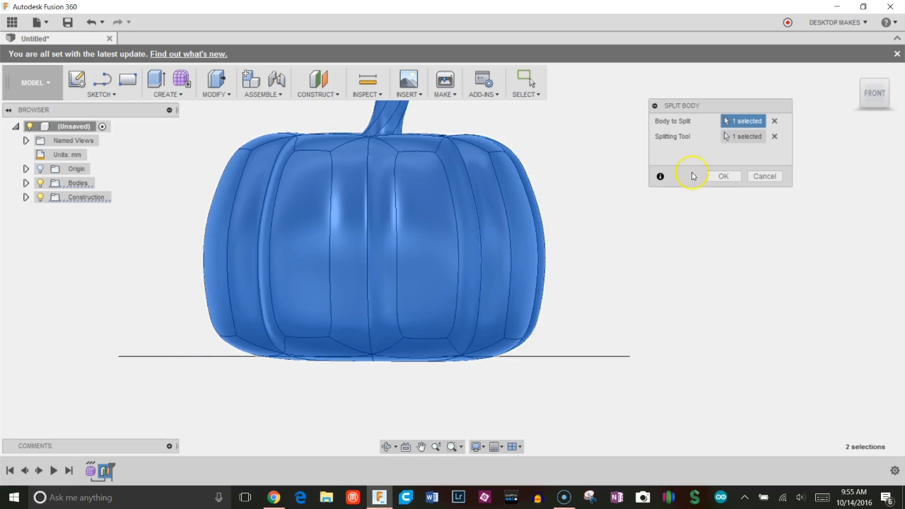
pyautogui.click(728, 176)
# Step: Hide Body1, the thin slice cut from the pumpkin's underside, and check the flat bottom face
pyautogui.scroll(-2, 640, 259)
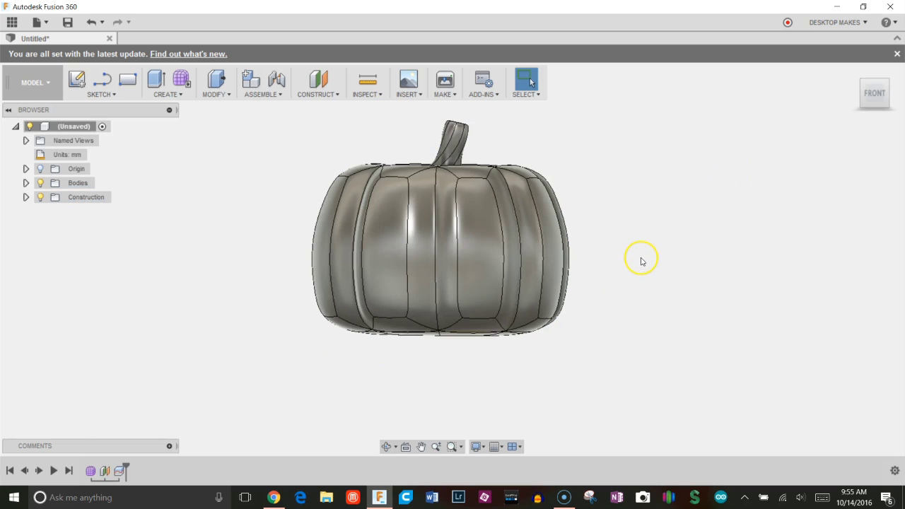
pyautogui.keyDown('shift'); pyautogui.moveTo(640, 259); pyautogui.dragTo(685, 233, button='middle'); pyautogui.keyUp('shift')
pyautogui.click(25, 183)
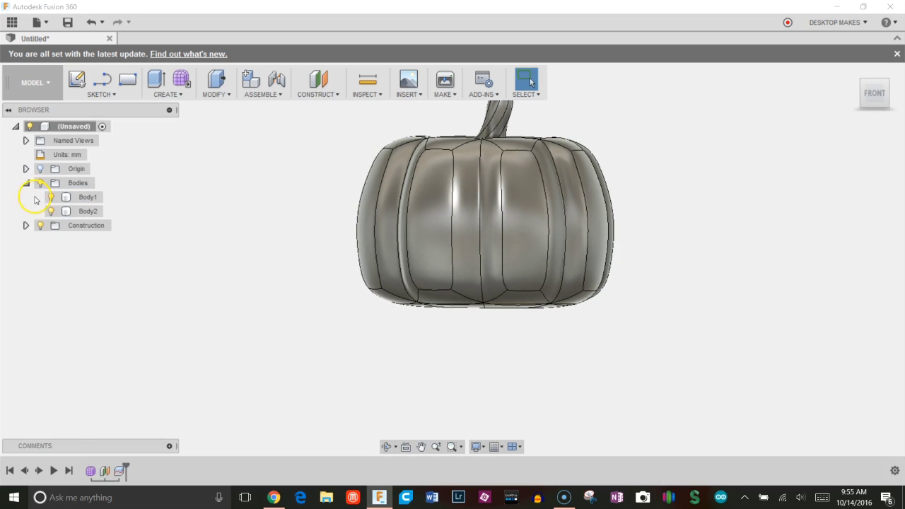
pyautogui.click(50, 211)
pyautogui.click(50, 212)
pyautogui.click(50, 197)
pyautogui.keyDown('shift'); pyautogui.moveTo(275, 284); pyautogui.dragTo(270, 269, button='middle'); pyautogui.keyUp('shift')
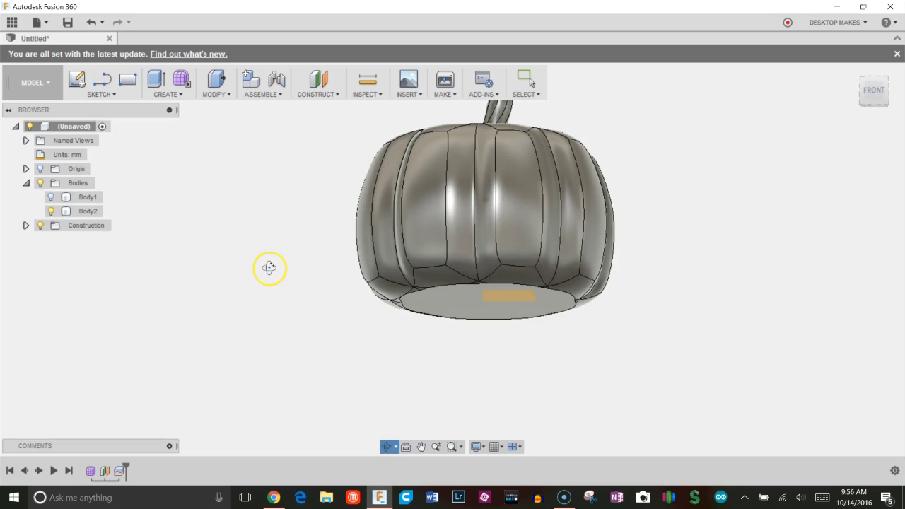
pyautogui.click(425, 302)
pyautogui.moveTo(499, 287)
pyautogui.keyDown('shift'); pyautogui.mouseDown(button='middle')
pyautogui.moveTo(501, 303)
pyautogui.moveTo(504, 278)
pyautogui.moveTo(501, 294)
pyautogui.moveTo(509, 291)
pyautogui.moveTo(501, 283)
pyautogui.mouseUp(button='middle'); pyautogui.keyUp('shift')
pyautogui.press('Escape')
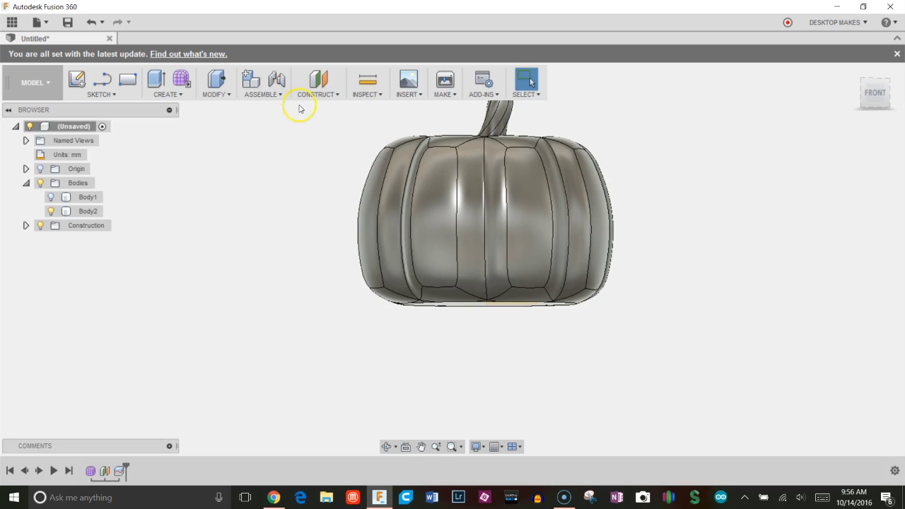
# Step: Create a second construction plane offset about 83.5 mm upward from the lower construction plane, just below the pumpkin's top
pyautogui.moveTo(296, 135); pyautogui.dragTo(281, 181, button='middle')
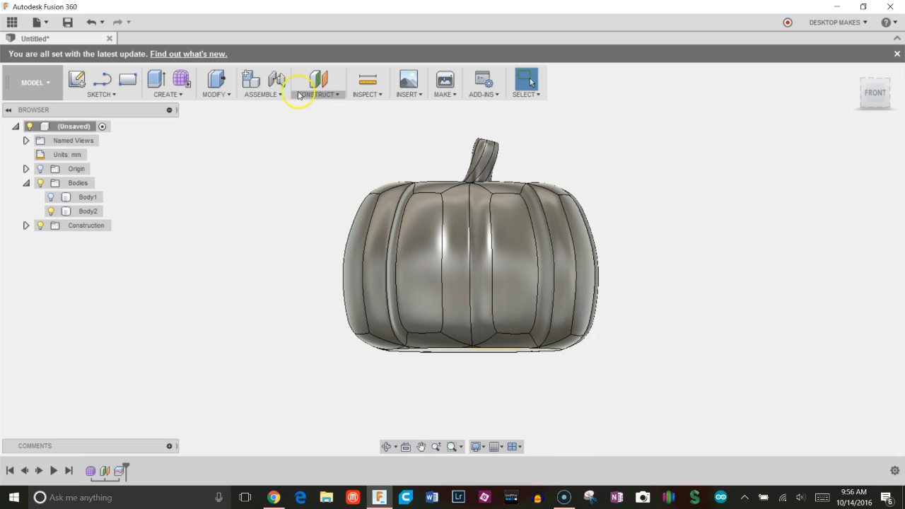
pyautogui.click(326, 95)
pyautogui.click(319, 118)
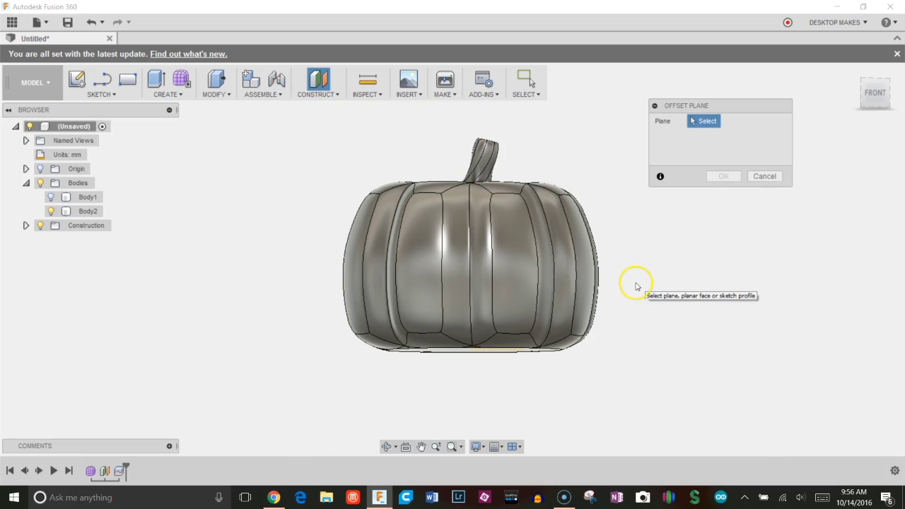
pyautogui.keyDown('shift'); pyautogui.moveTo(641, 215); pyautogui.dragTo(601, 206, button='middle'); pyautogui.keyUp('shift')
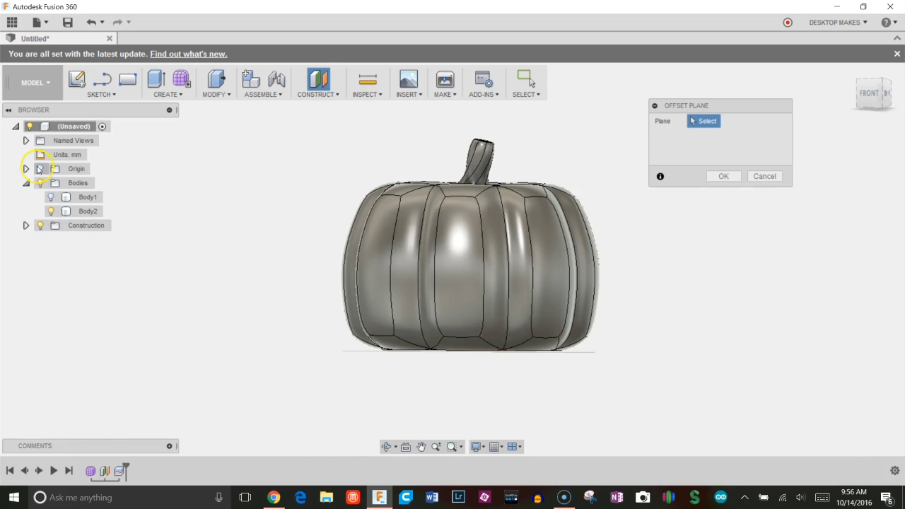
pyautogui.keyDown('shift'); pyautogui.moveTo(452, 287); pyautogui.dragTo(469, 355, button='middle'); pyautogui.keyUp('shift')
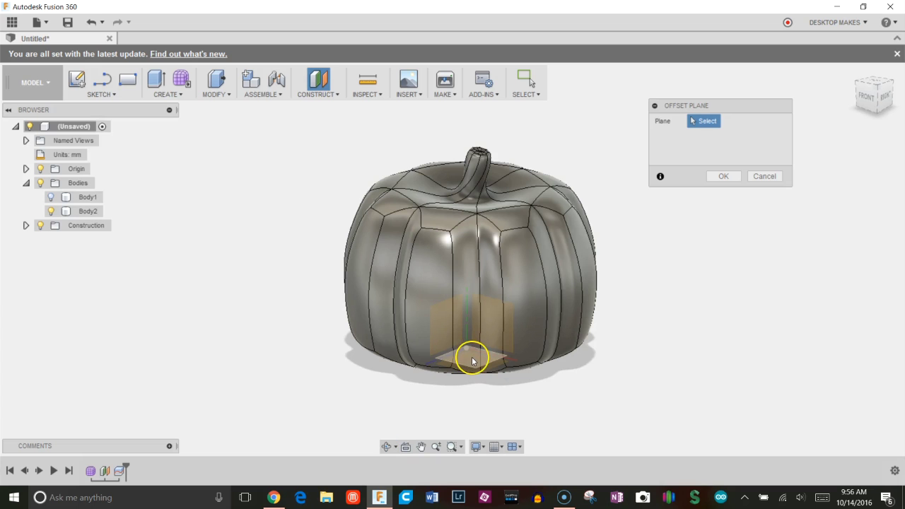
pyautogui.click(471, 359)
pyautogui.moveTo(470, 358); pyautogui.dragTo(473, 195)
pyautogui.click(864, 101)
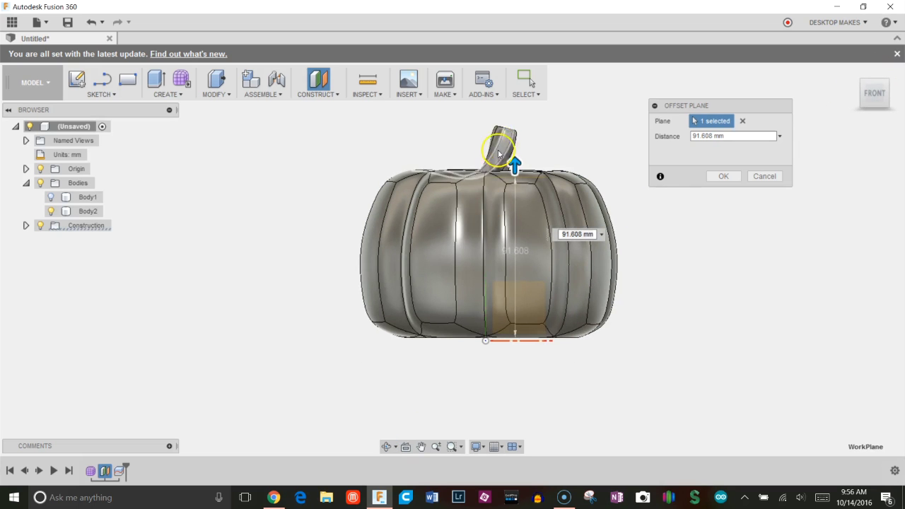
pyautogui.moveTo(514, 166); pyautogui.dragTo(514, 179)
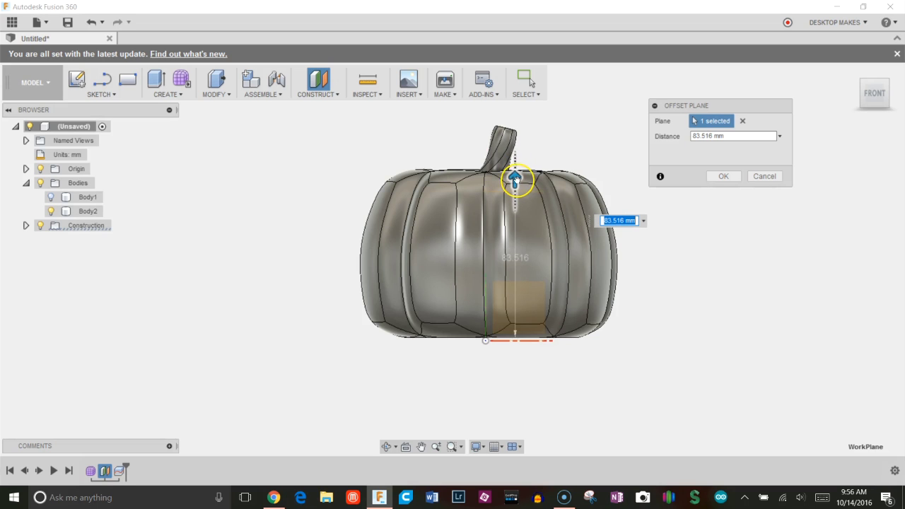
pyautogui.click(723, 176)
# Step: Split the pumpkin body, Body2, using Plane2 as the splitting tool to separate its lid
pyautogui.click(215, 94)
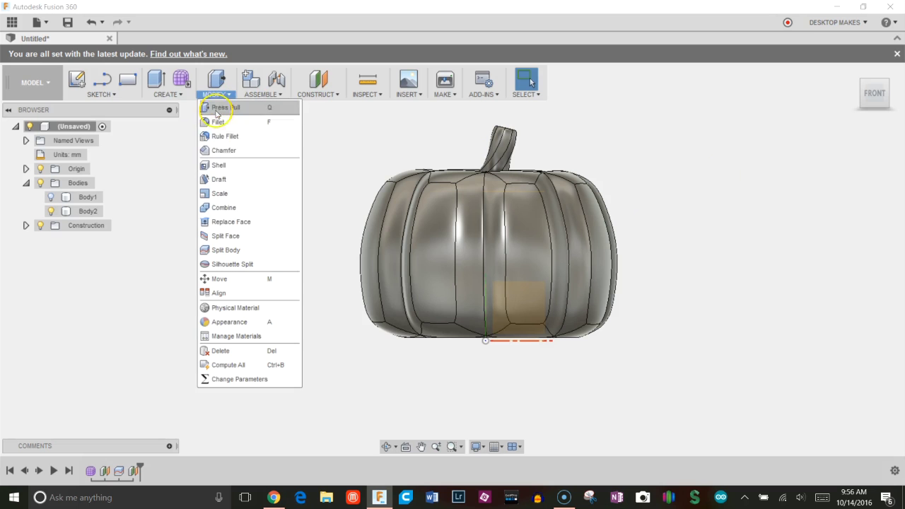
pyautogui.click(232, 249)
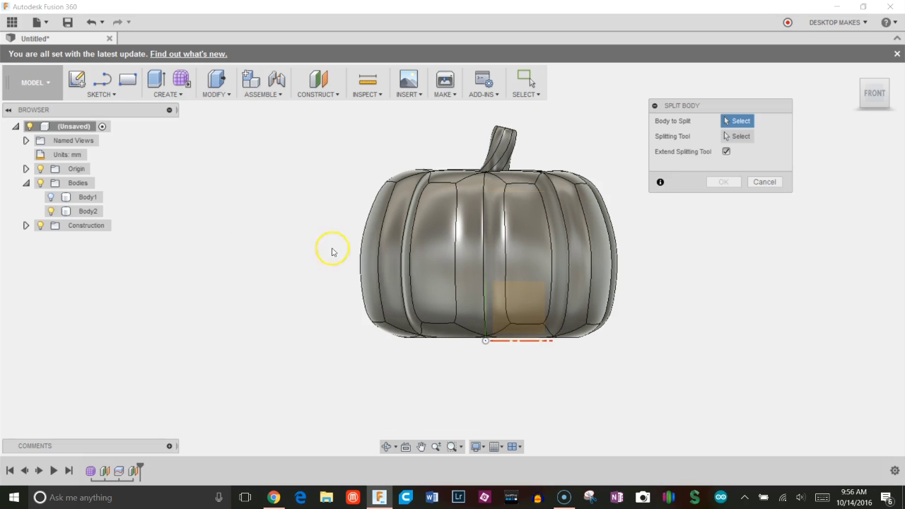
pyautogui.click(441, 247)
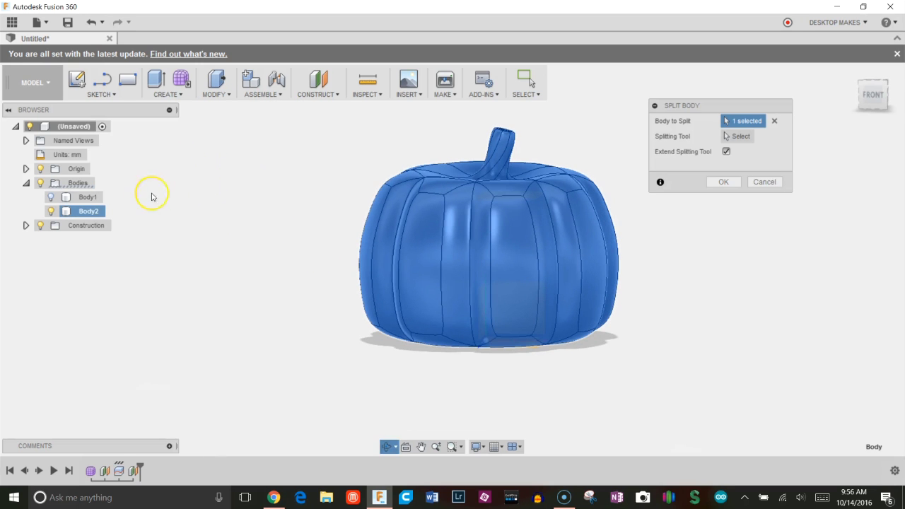
pyautogui.click(25, 224)
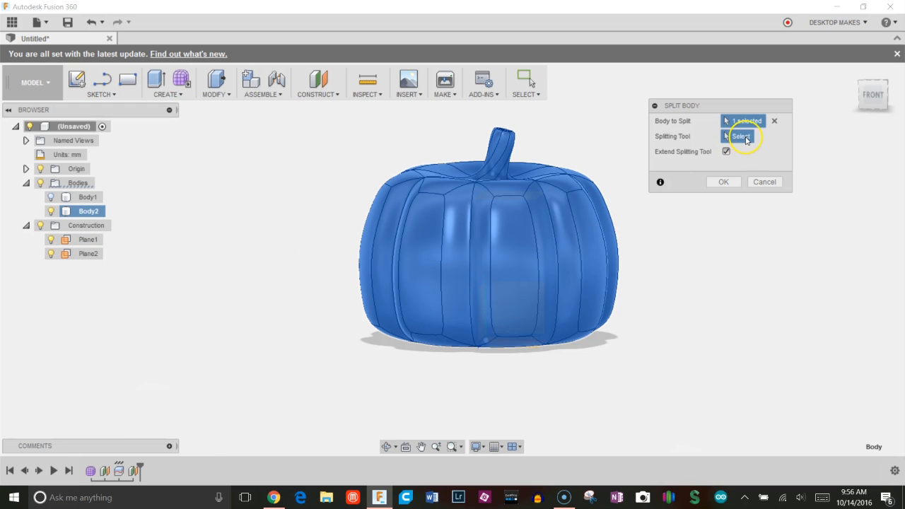
pyautogui.click(745, 139)
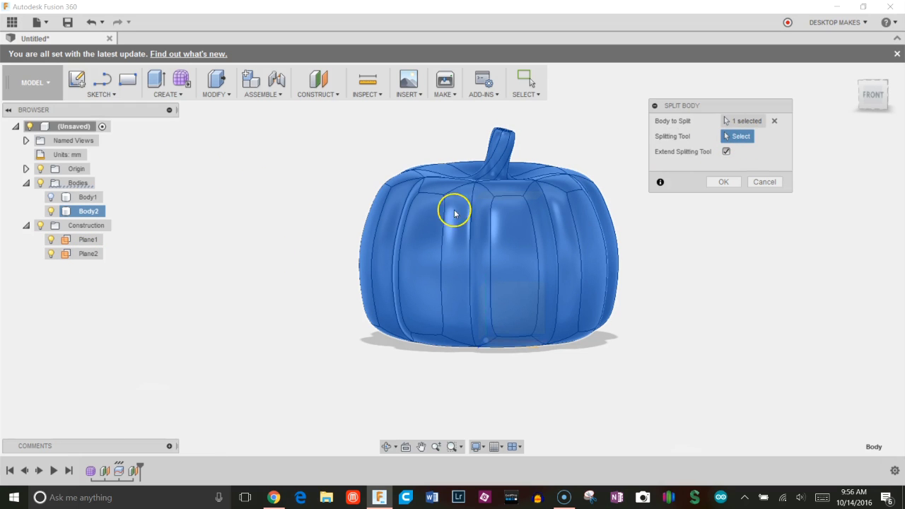
pyautogui.click(89, 254)
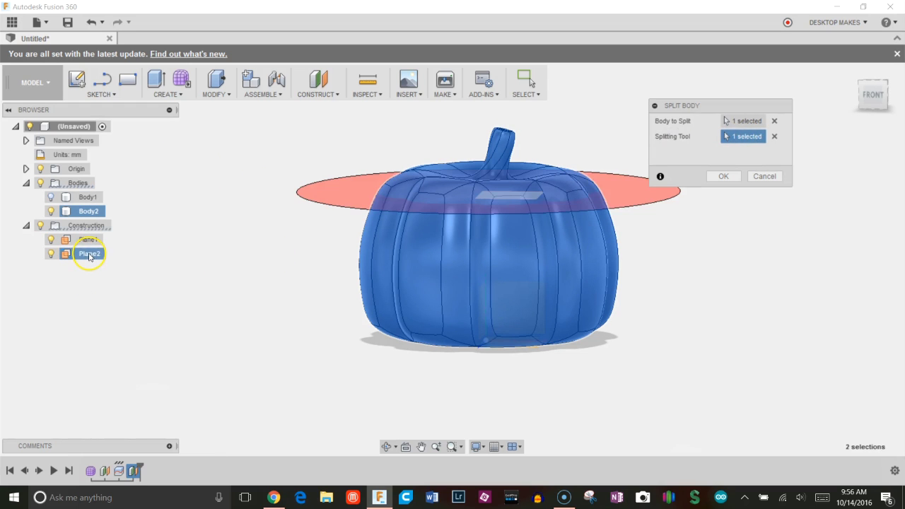
pyautogui.click(724, 177)
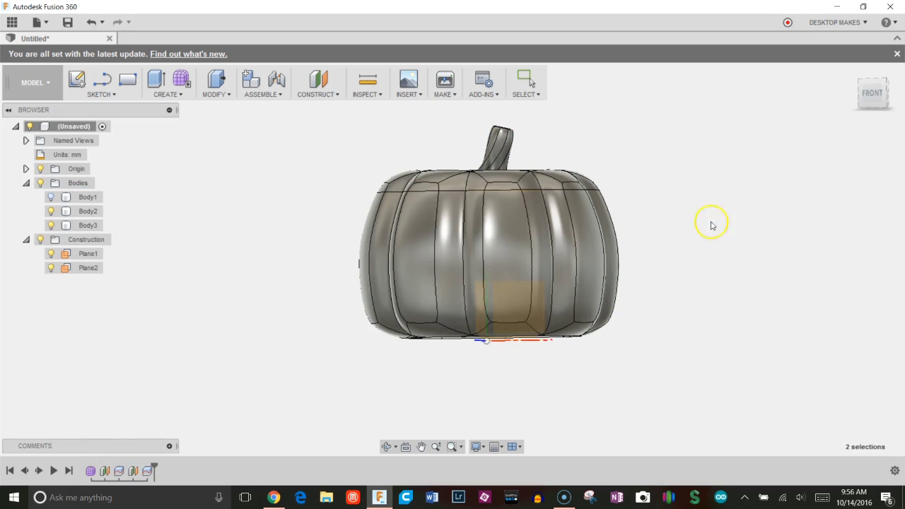
# Step: Hide Body3, the lid with the stem, to check the flat cut on the pumpkin, and show it again
pyautogui.click(50, 226)
pyautogui.moveTo(262, 240)
pyautogui.keyDown('shift'); pyautogui.mouseDown(button='middle')
pyautogui.moveTo(257, 299)
pyautogui.moveTo(262, 228)
pyautogui.moveTo(273, 245)
pyautogui.mouseUp(button='middle'); pyautogui.keyUp('shift')
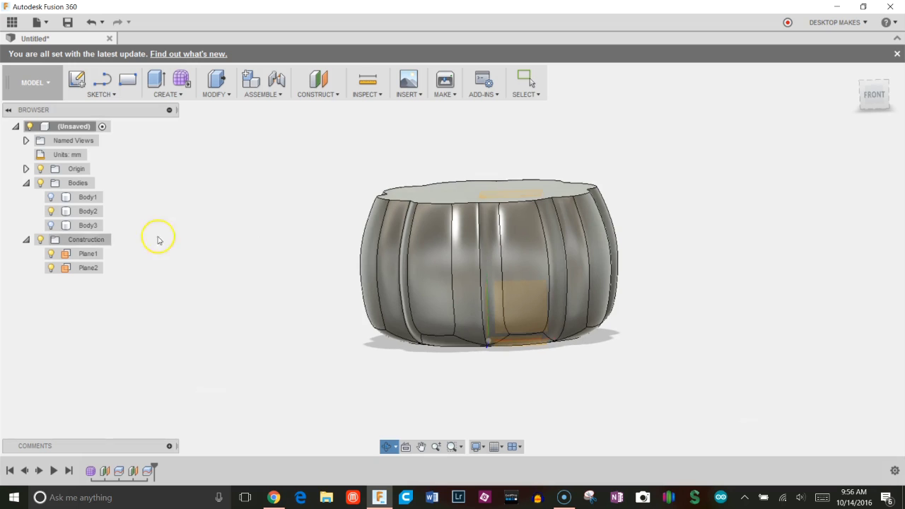
pyautogui.press('Escape')
pyautogui.click(50, 225)
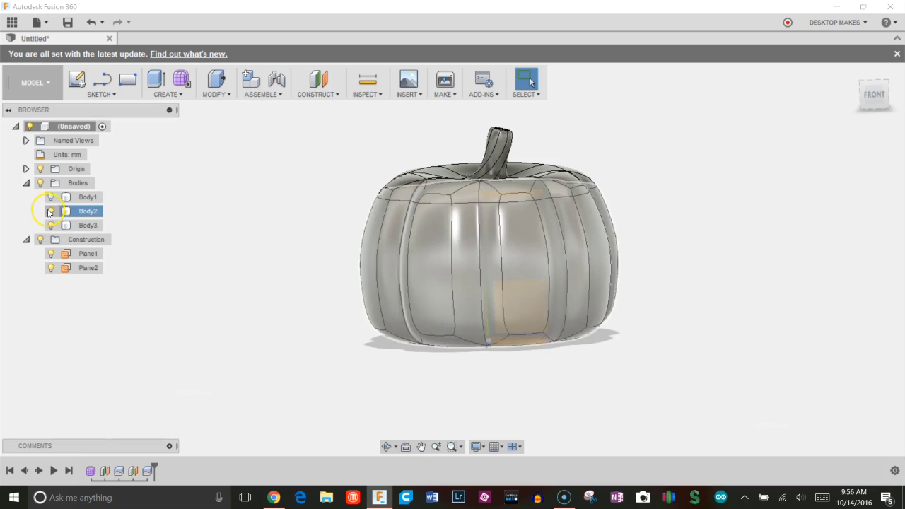
# Step: Hide Body2 and Body3 to isolate Body1, the thin slice from the pumpkin's underside, and remove it from the design
pyautogui.click(51, 210)
pyautogui.click(51, 210)
pyautogui.click(50, 198)
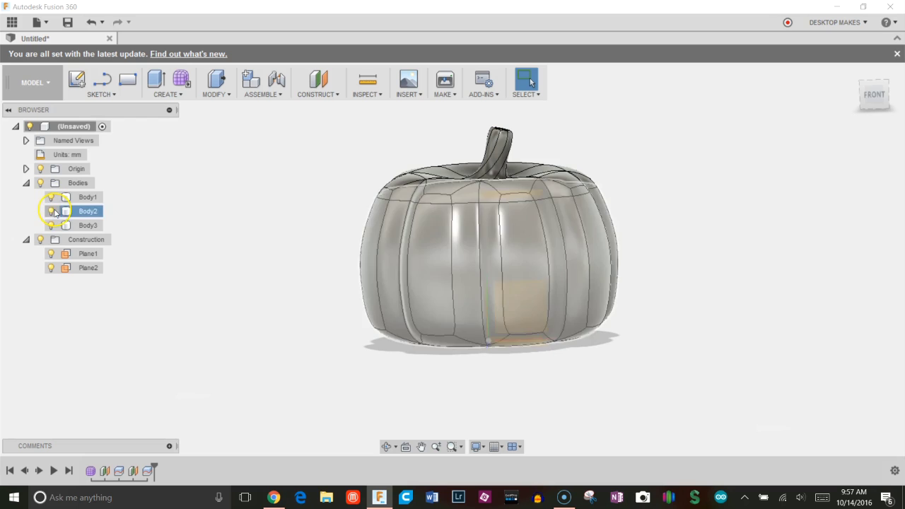
pyautogui.click(52, 224)
pyautogui.click(51, 197)
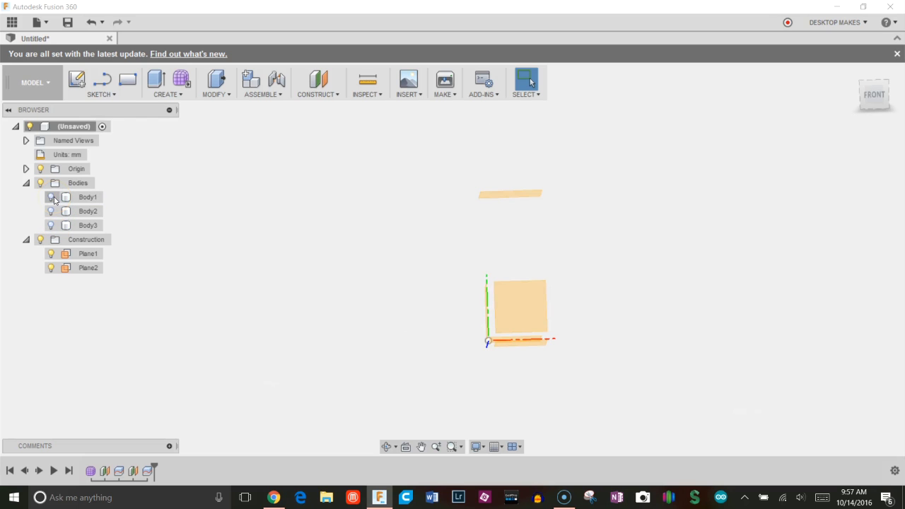
pyautogui.click(50, 198)
pyautogui.rightClick(80, 198)
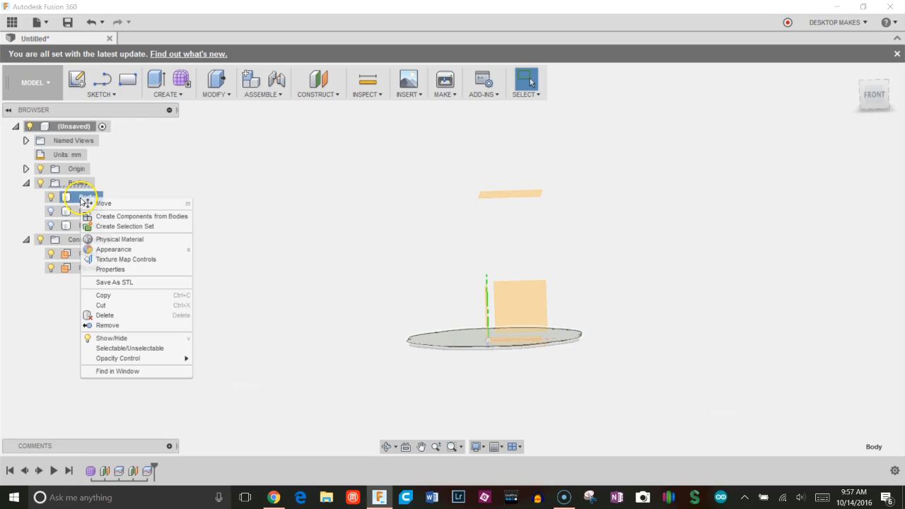
pyautogui.click(108, 325)
# Step: Show only Body2, the main pumpkin body, and hide the origin and construction planes
pyautogui.click(51, 198)
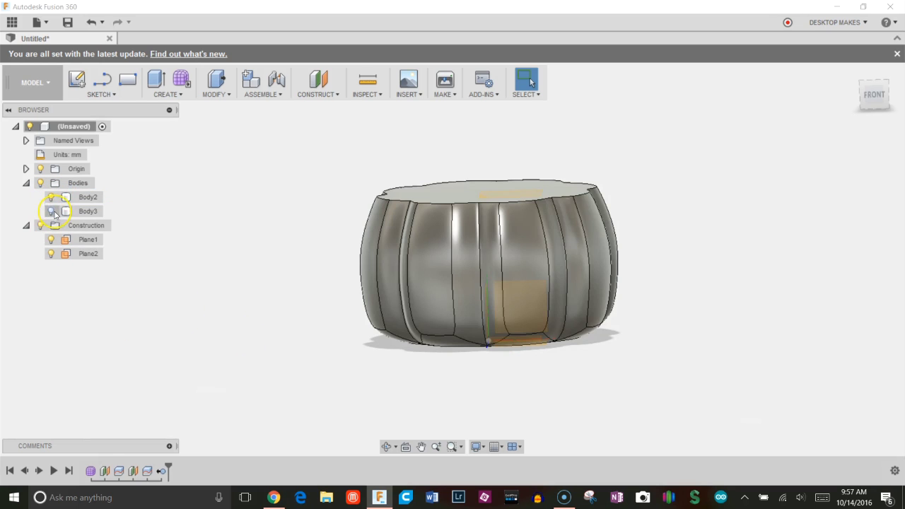
pyautogui.click(51, 211)
pyautogui.click(51, 211)
pyautogui.keyDown('shift'); pyautogui.moveTo(206, 237); pyautogui.dragTo(212, 273, button='middle'); pyautogui.keyUp('shift')
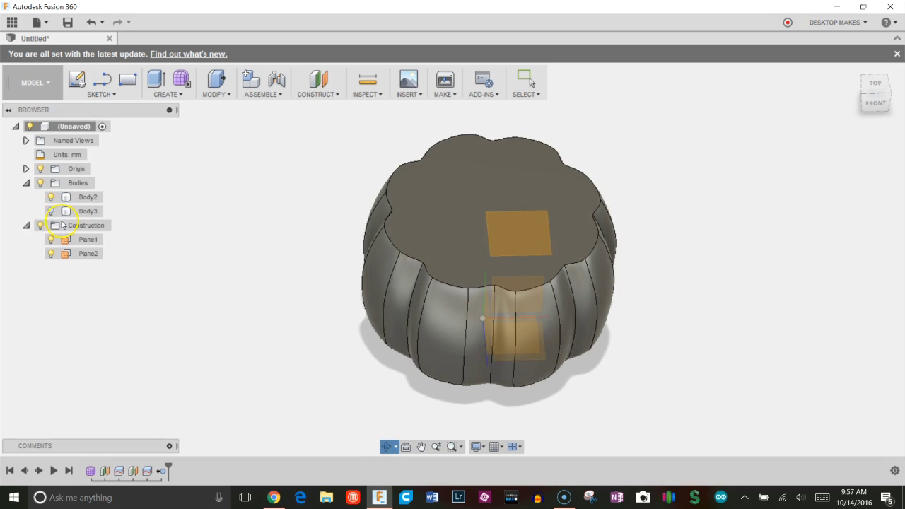
pyautogui.click(40, 169)
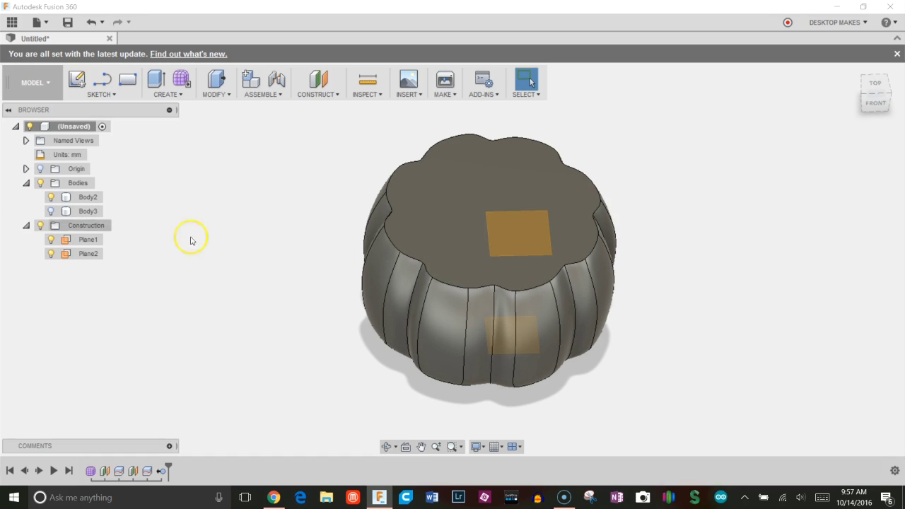
pyautogui.click(41, 224)
pyautogui.click(462, 194)
pyautogui.keyDown('shift'); pyautogui.moveTo(462, 194); pyautogui.dragTo(299, 151, button='middle'); pyautogui.keyUp('shift')
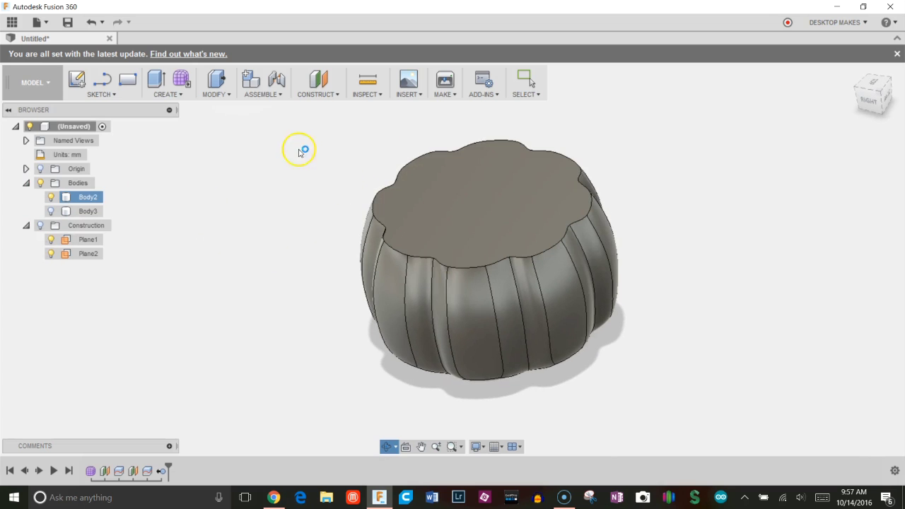
pyautogui.press('Escape')
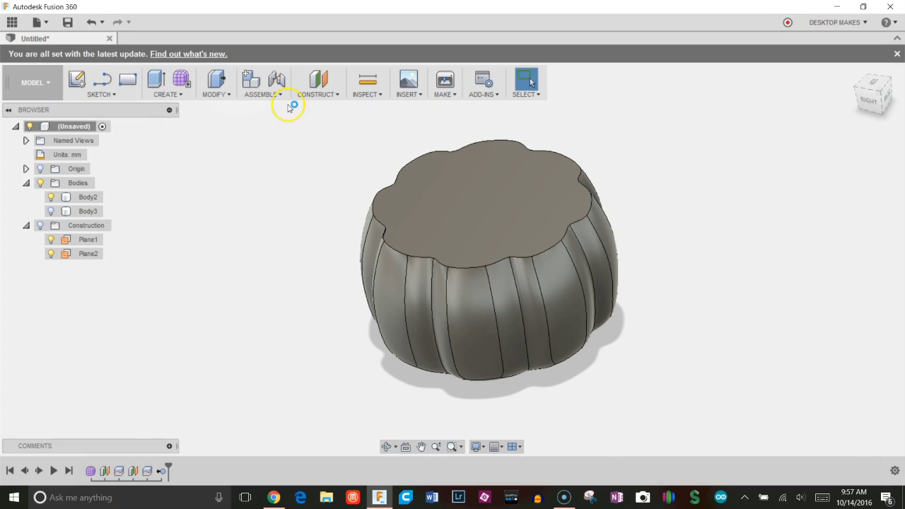
# Step: Shell Body2 through its flat top face with an inside thickness of 1.44 mm
pyautogui.click(218, 94)
pyautogui.click(224, 167)
pyautogui.click(549, 237)
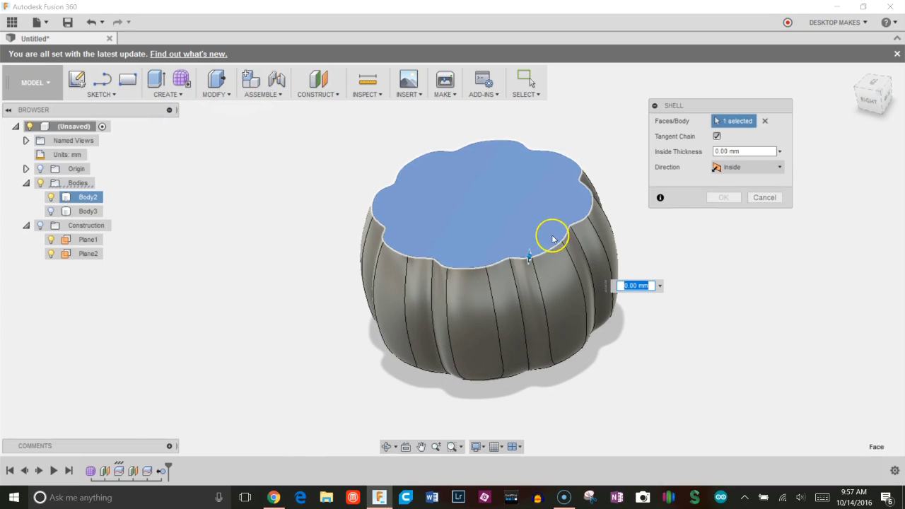
pyautogui.moveTo(754, 152); pyautogui.dragTo(718, 158)
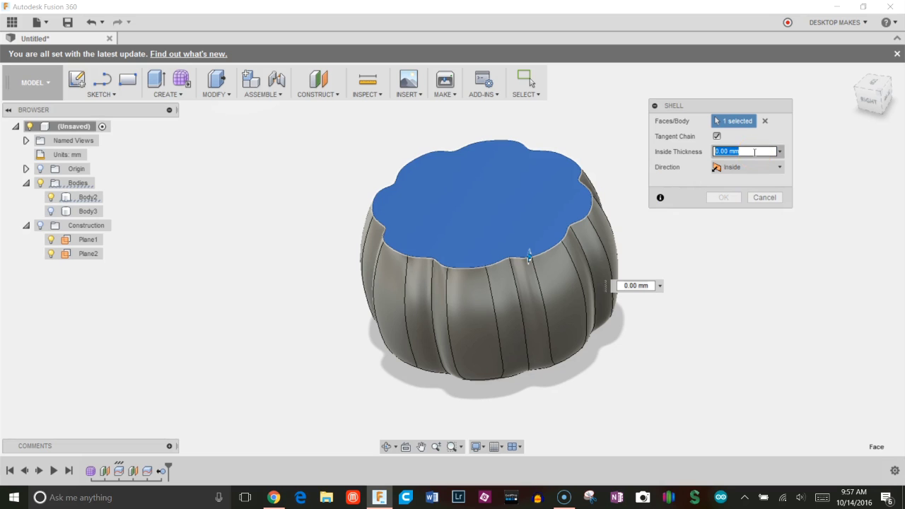
pyautogui.press('BackSpace')
pyautogui.press('BackSpace')
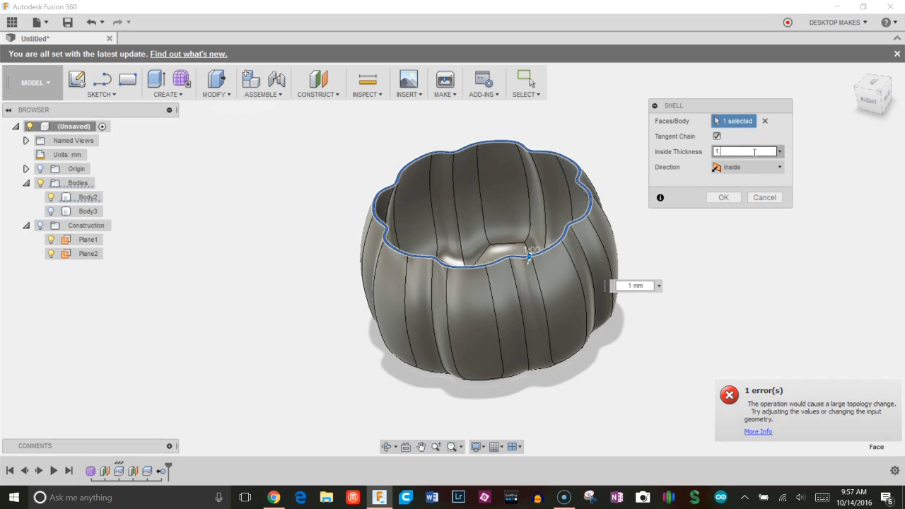
pyautogui.write('.44')
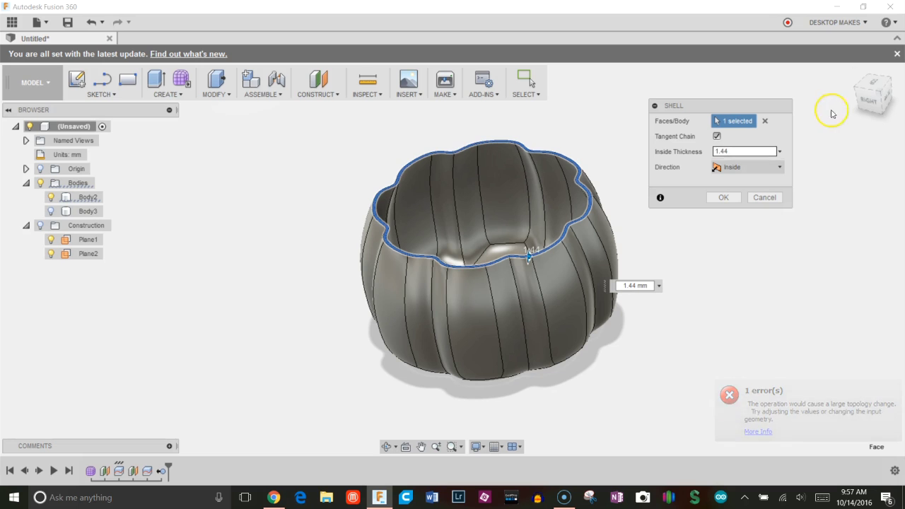
pyautogui.click(719, 198)
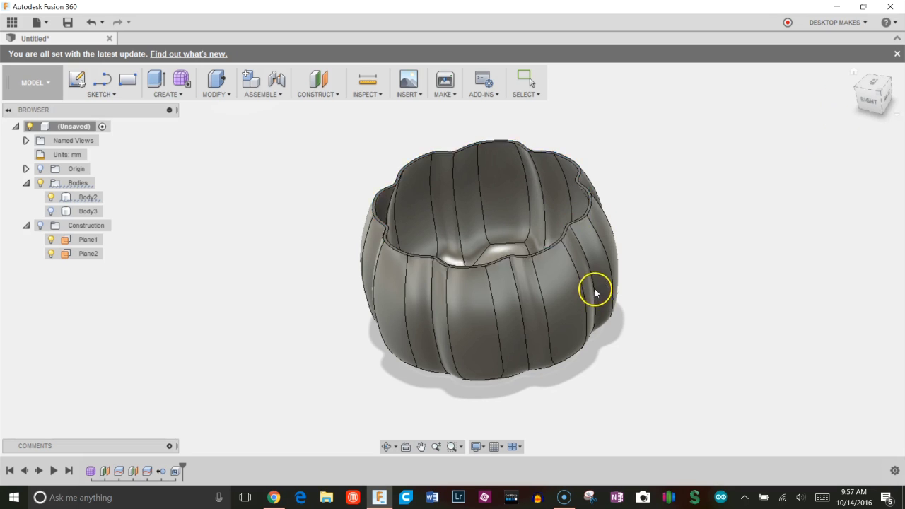
# Step: Show the origin geometry and start a sketch on the vertical origin plane that faces the pumpkin's right view
pyautogui.keyDown('shift'); pyautogui.moveTo(596, 291); pyautogui.dragTo(593, 311, button='middle'); pyautogui.keyUp('shift')
pyautogui.keyDown('shift'); pyautogui.moveTo(585, 243); pyautogui.dragTo(588, 165, button='middle'); pyautogui.keyUp('shift')
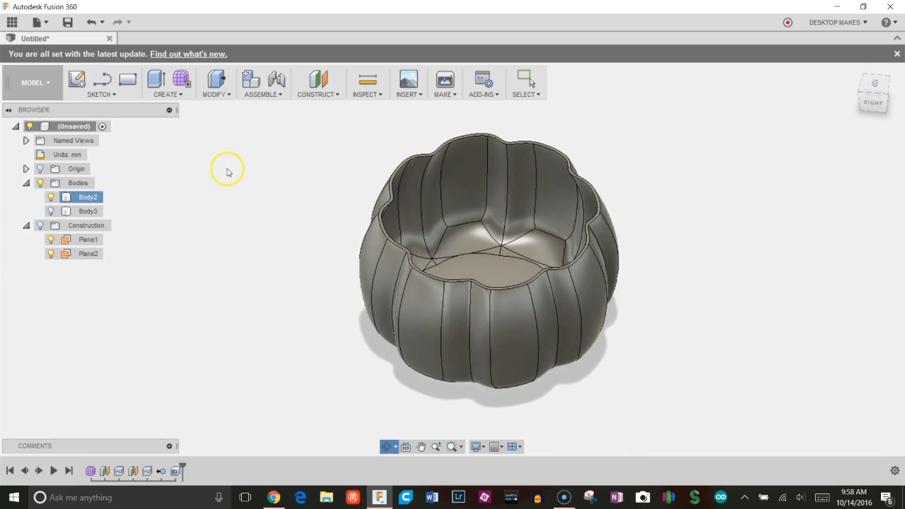
pyautogui.click(226, 174)
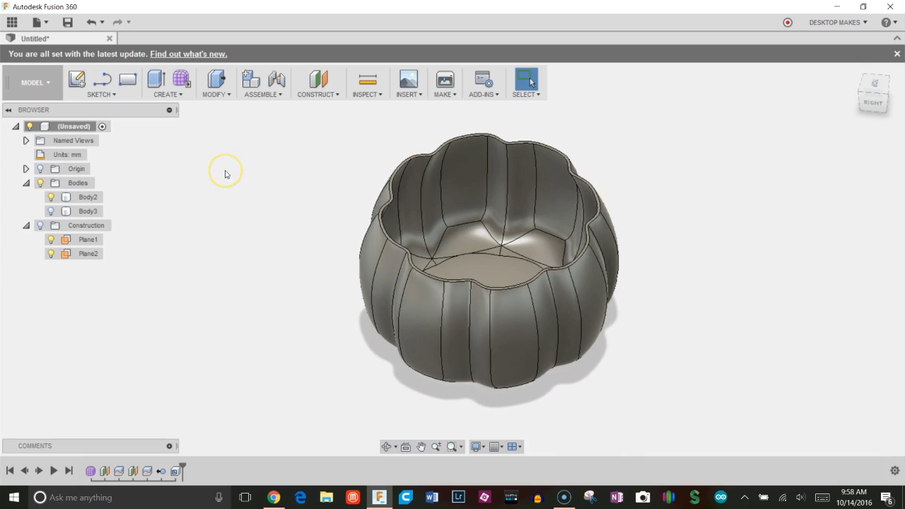
pyautogui.click(40, 168)
pyautogui.keyDown('shift'); pyautogui.moveTo(258, 283); pyautogui.dragTo(235, 270, button='middle'); pyautogui.keyUp('shift')
pyautogui.click(113, 94)
pyautogui.click(127, 106)
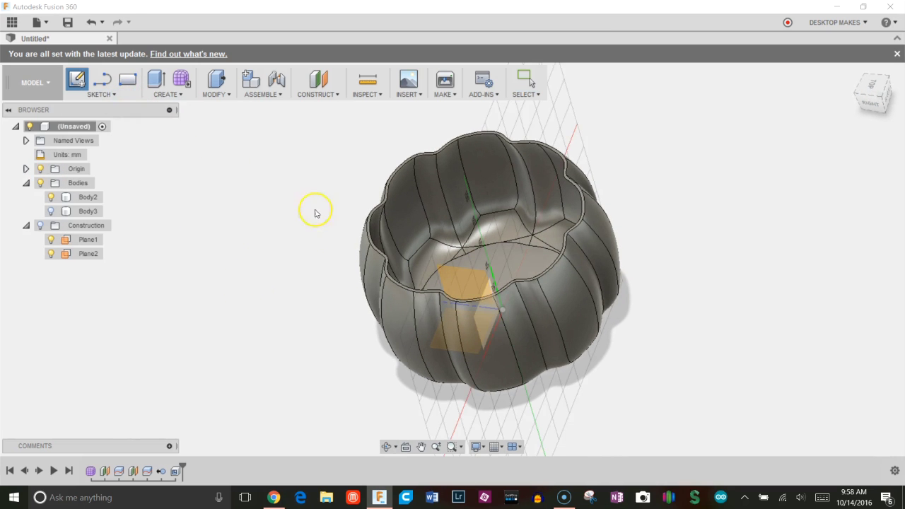
pyautogui.click(467, 303)
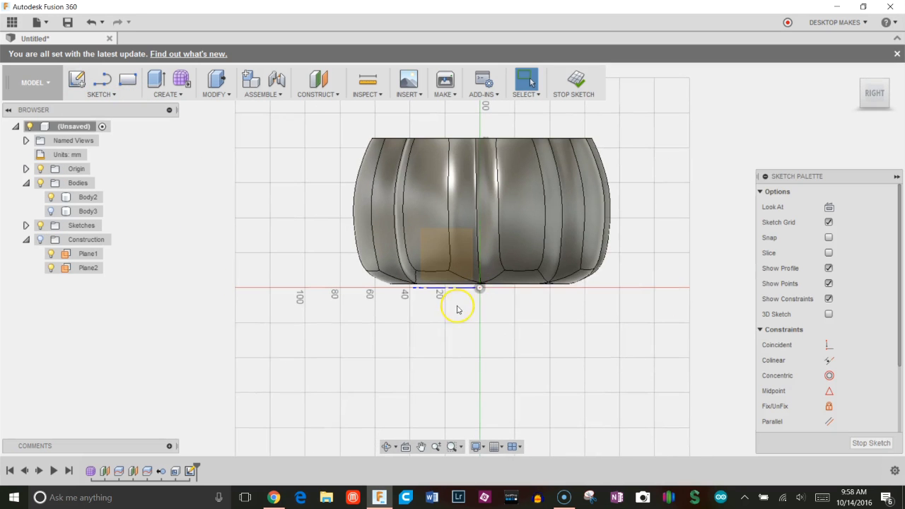
# Step: Project the pumpkin's two outer side edges, a top edge segment and a bottom edge segment into the sketch
pyautogui.moveTo(450, 316); pyautogui.dragTo(430, 361, button='middle')
pyautogui.scroll(3, 430, 363)
pyautogui.scroll(-2, 448, 332)
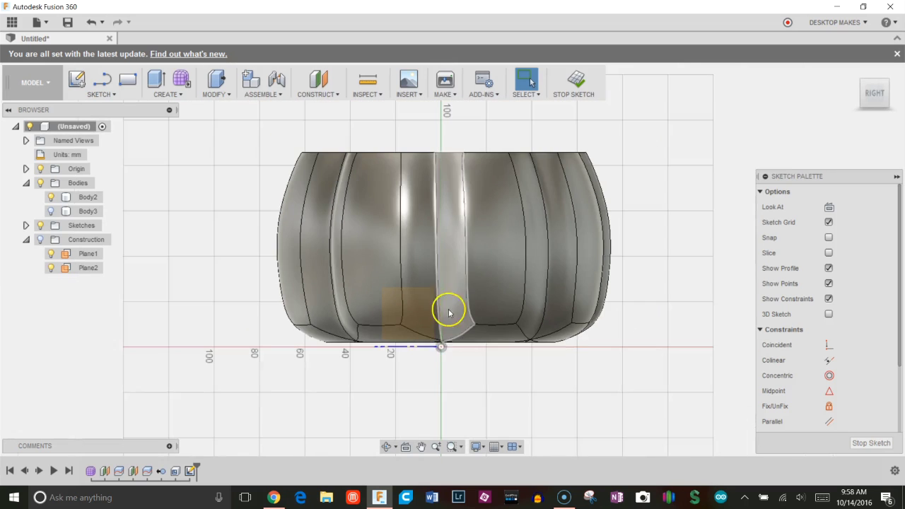
pyautogui.moveTo(449, 307); pyautogui.dragTo(450, 319, button='middle')
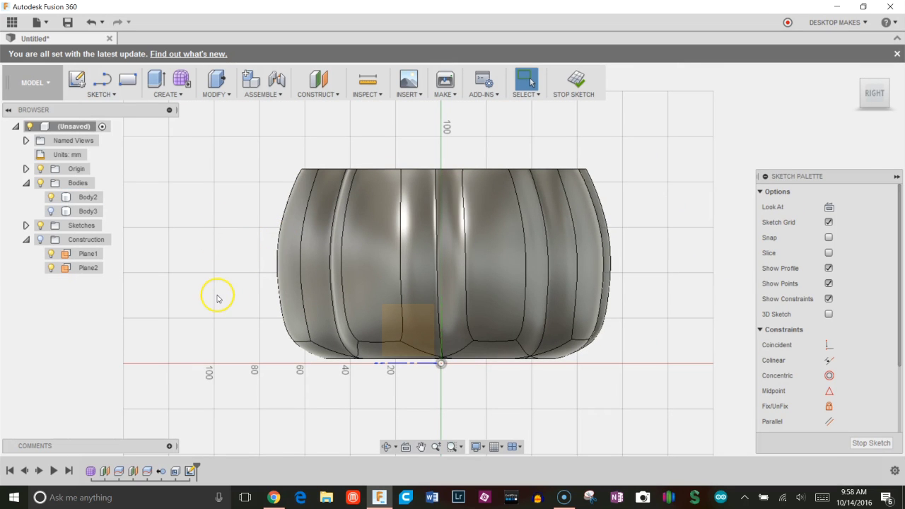
pyautogui.press('p')
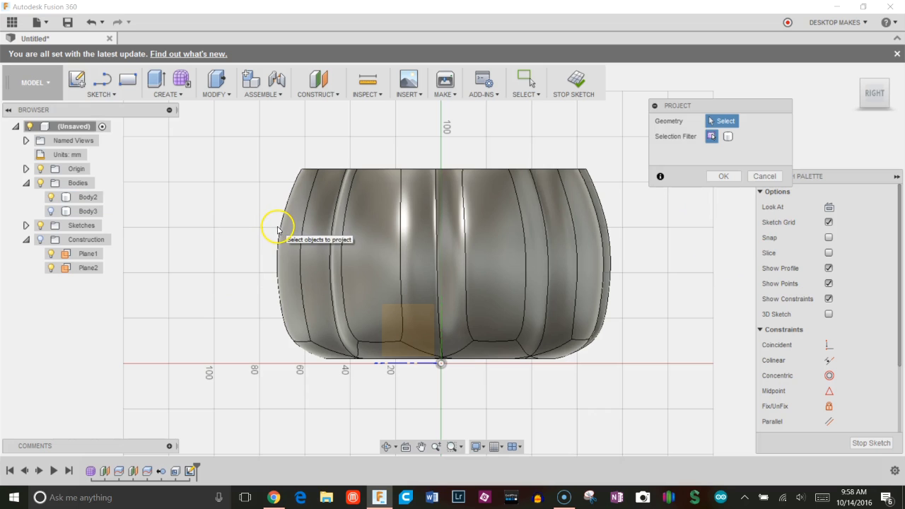
pyautogui.click(278, 229)
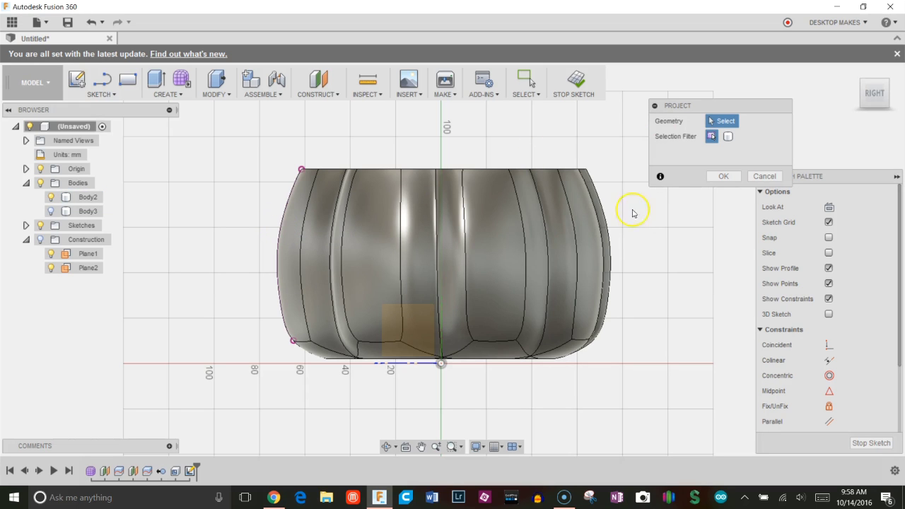
pyautogui.click(605, 236)
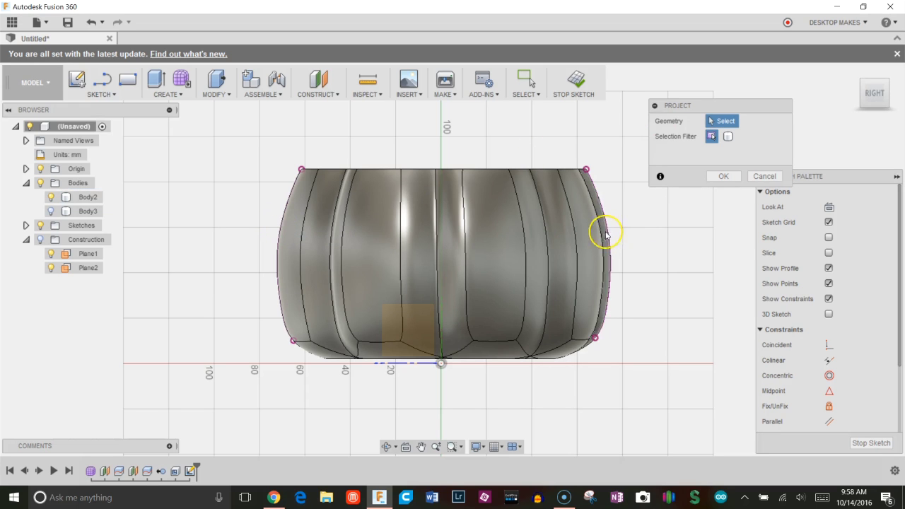
pyautogui.click(428, 174)
pyautogui.click(482, 362)
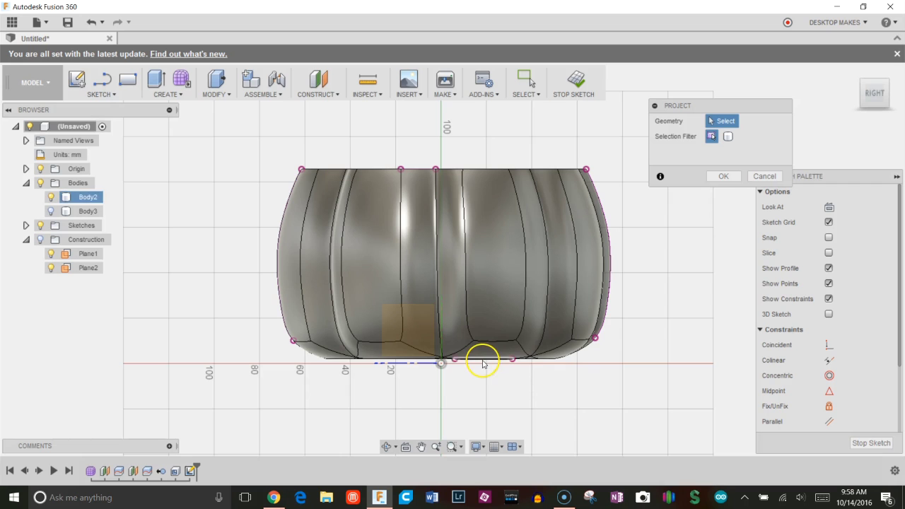
pyautogui.scroll(2, 246, 312)
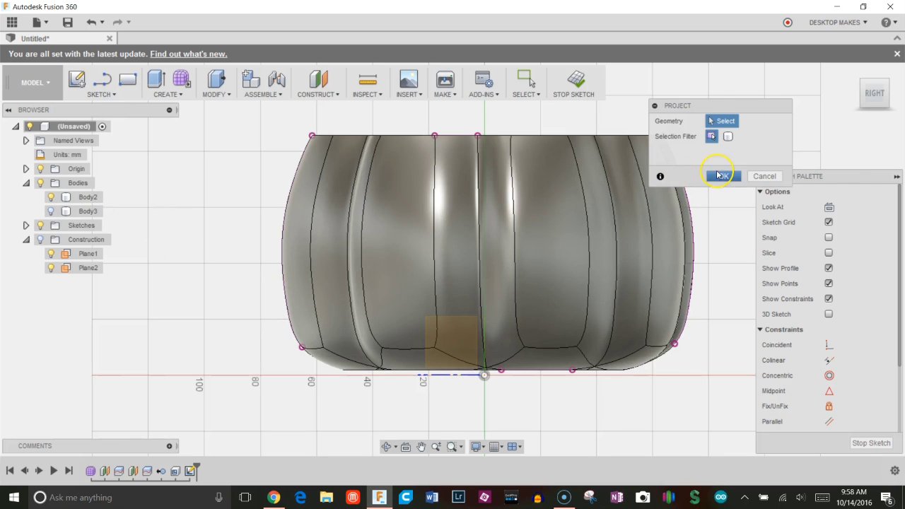
pyautogui.click(719, 175)
# Step: Hide the bodies and draw a closed line triangle about 25 mm wide as the left eye, within the projected outline
pyautogui.click(40, 185)
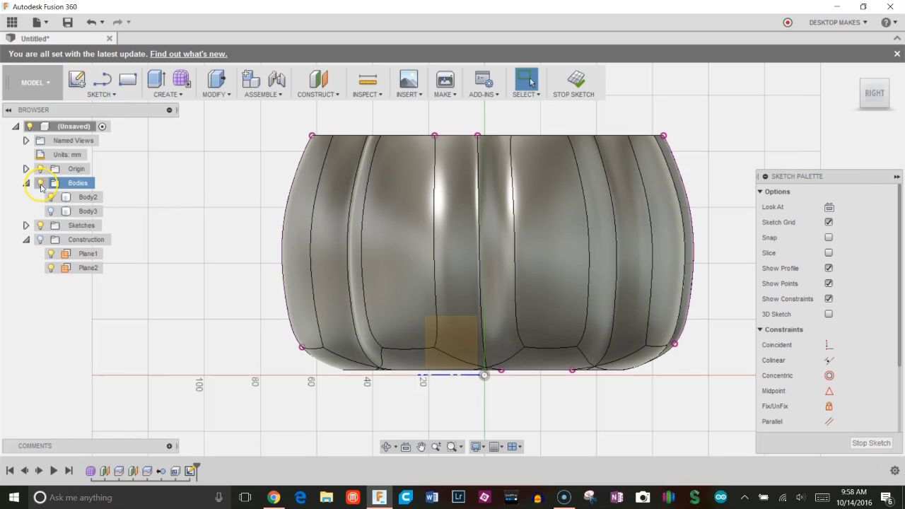
pyautogui.click(40, 185)
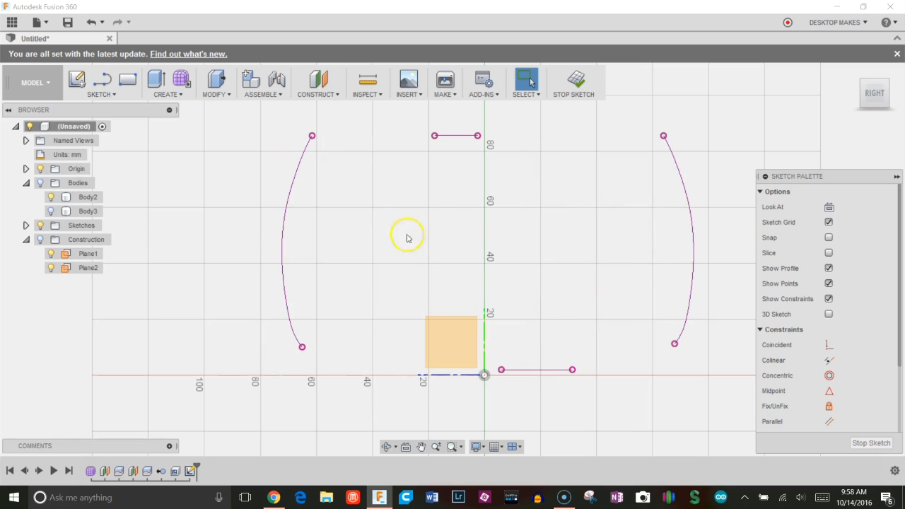
pyautogui.moveTo(407, 239); pyautogui.dragTo(436, 265, button='middle')
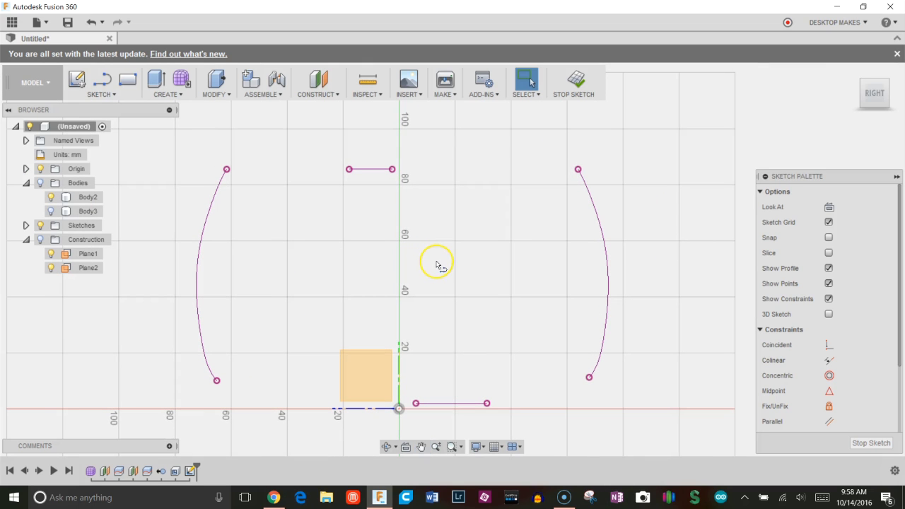
pyautogui.press('l')
pyautogui.click(318, 245)
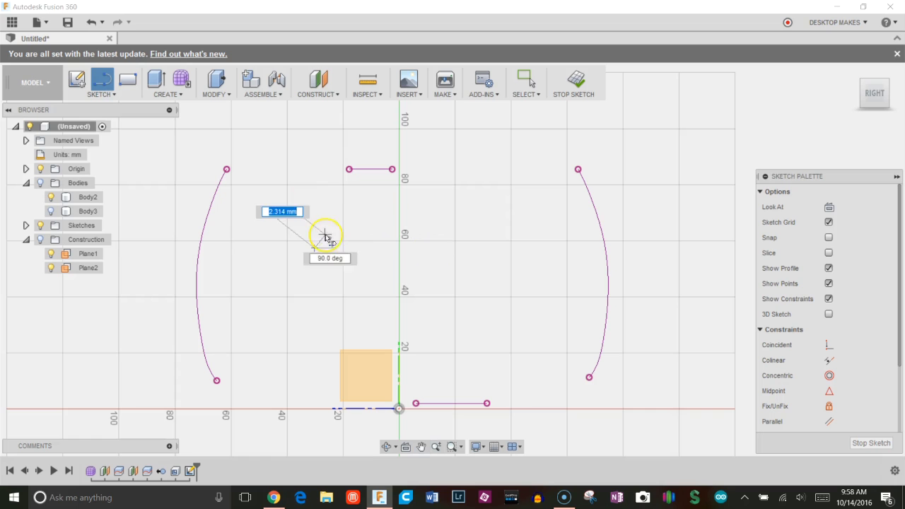
pyautogui.click(350, 196)
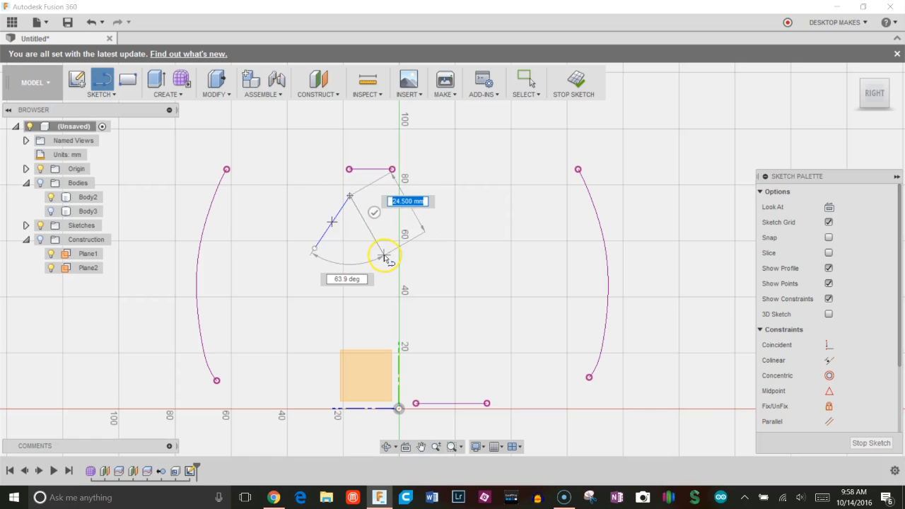
pyautogui.click(385, 247)
pyautogui.click(316, 248)
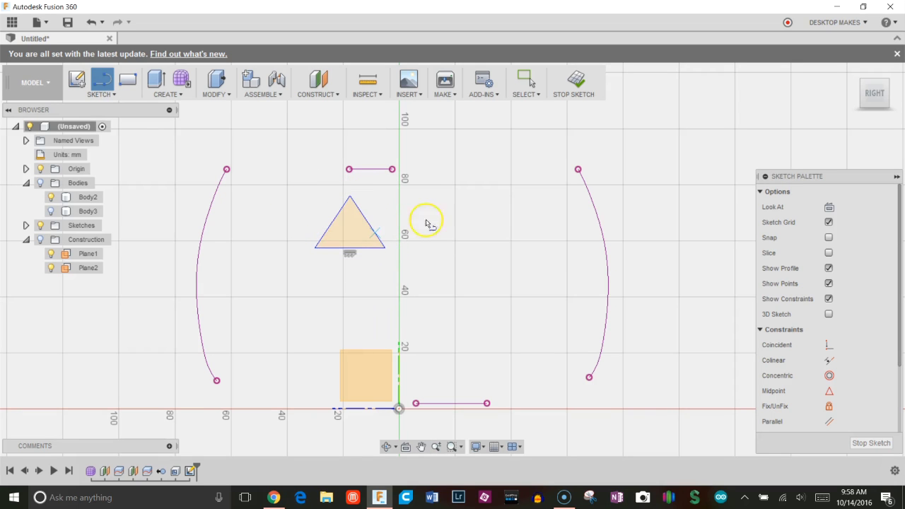
# Step: Draw a second triangular line outline about 26 mm wide as the right eye, level with the left eye's base
pyautogui.click(445, 247)
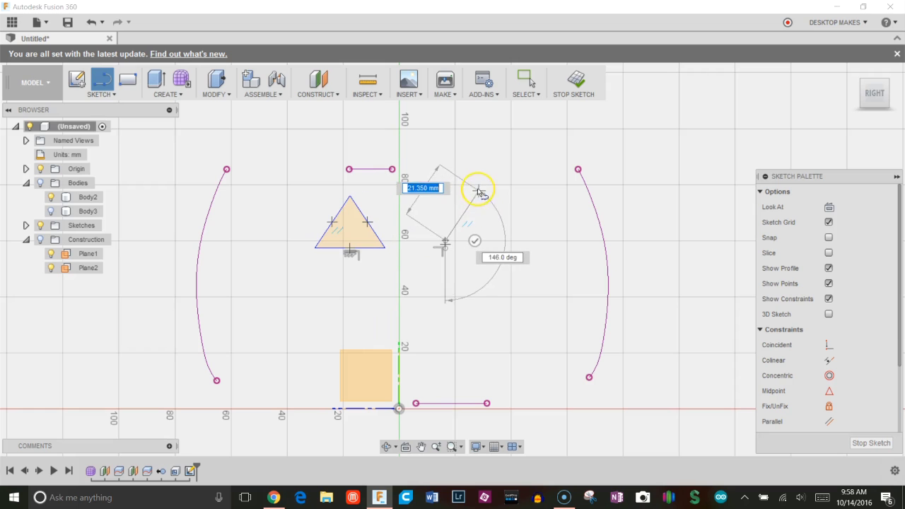
pyautogui.click(479, 190)
pyautogui.click(519, 248)
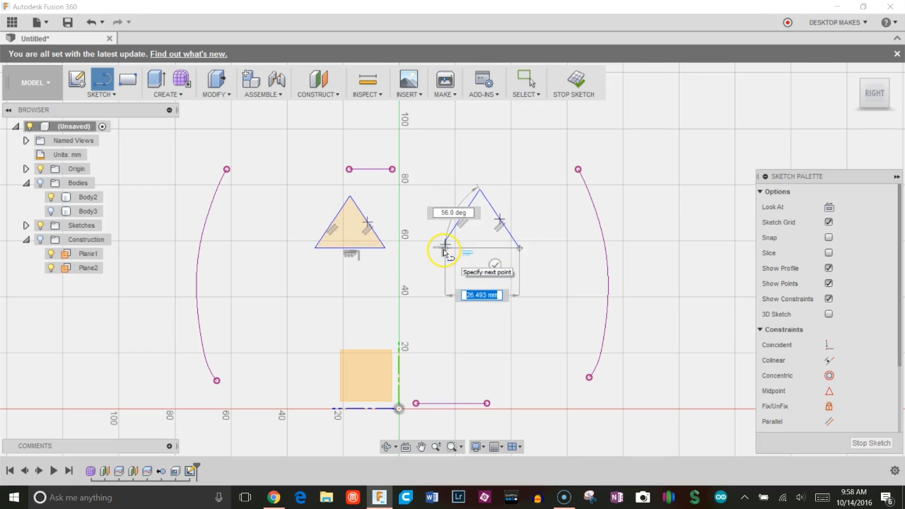
pyautogui.click(445, 248)
pyautogui.scroll(5, 467, 255)
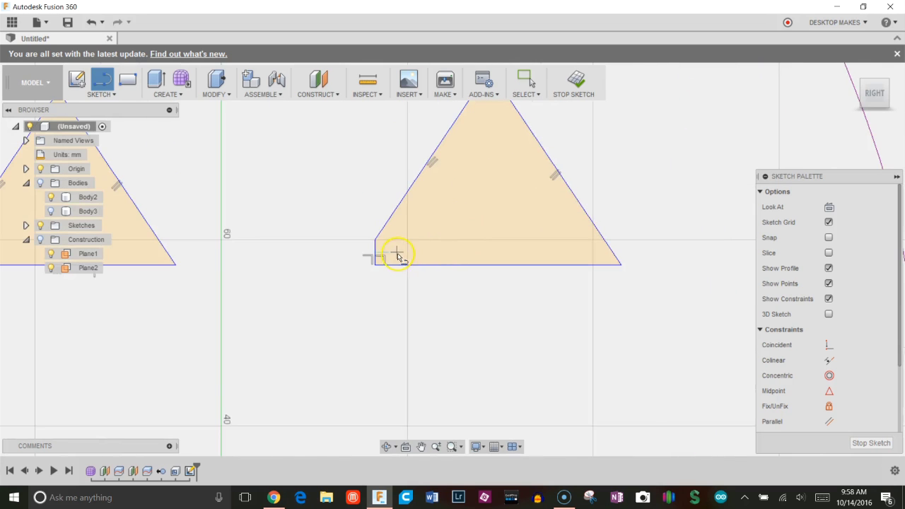
# Step: Undo the right eye outline and redraw it as a closed line triangle with a slanted base about 31 mm long
pyautogui.scroll(-3, 398, 255)
pyautogui.press('Escape')
pyautogui.hotkey('ctrl', 'z')
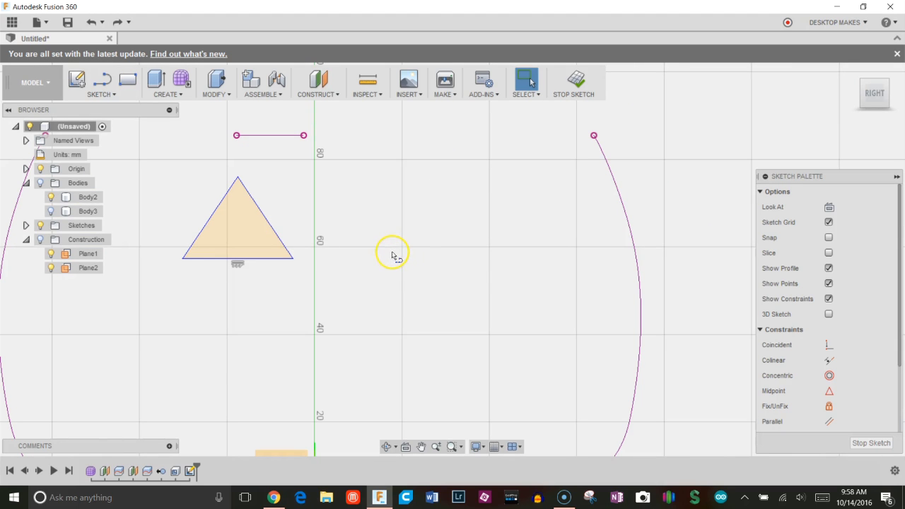
pyautogui.press('l')
pyautogui.click(382, 259)
pyautogui.click(443, 176)
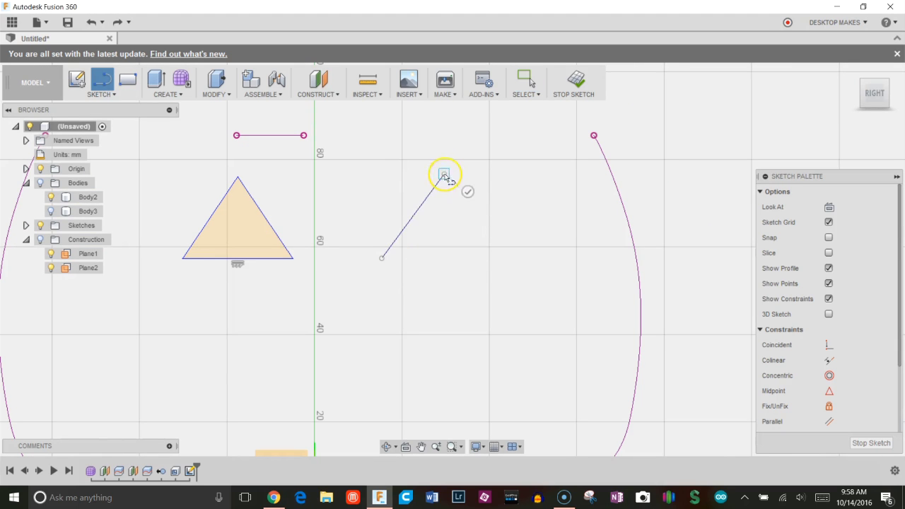
pyautogui.click(513, 269)
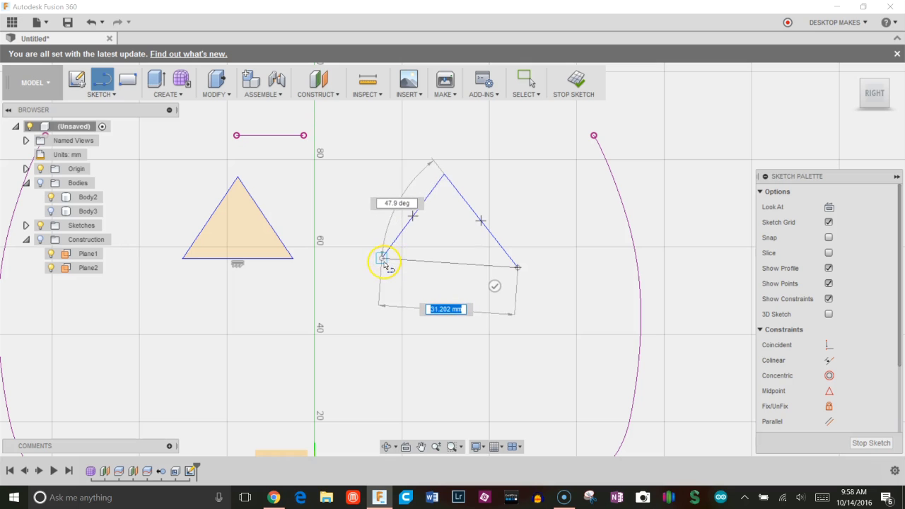
pyautogui.click(382, 258)
# Step: Draw a closed line triangle about 26 mm wide with a horizontal base as the nose, centred below and between the eyes
pyautogui.scroll(-2, 388, 273)
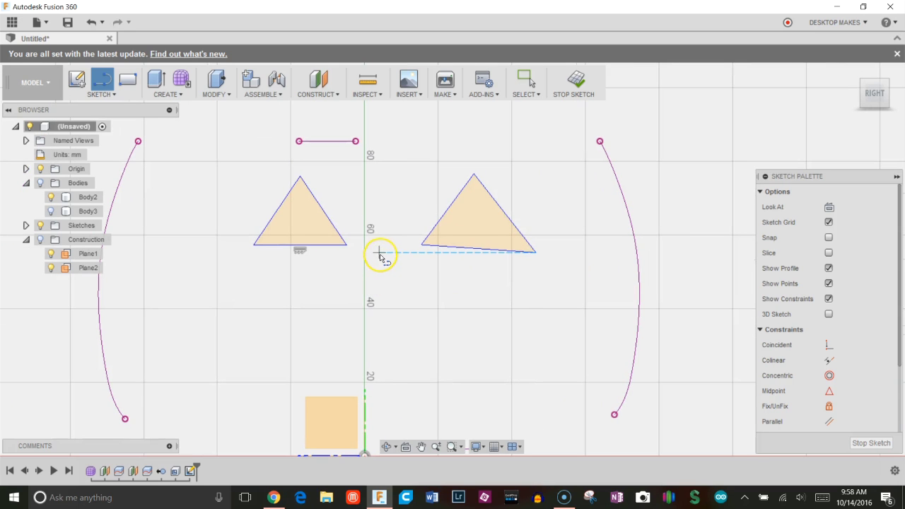
pyautogui.click(370, 252)
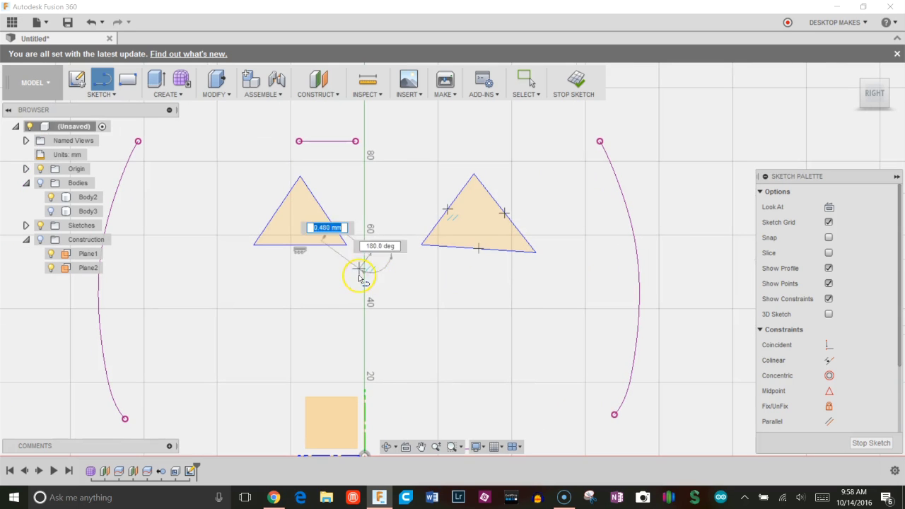
pyautogui.click(325, 314)
pyautogui.click(423, 313)
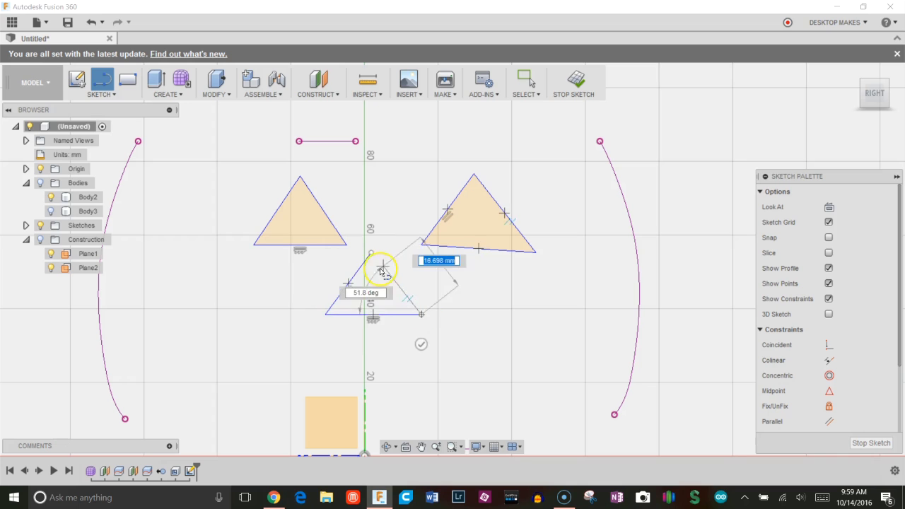
pyautogui.click(370, 252)
pyautogui.moveTo(394, 360); pyautogui.dragTo(438, 329, button='middle')
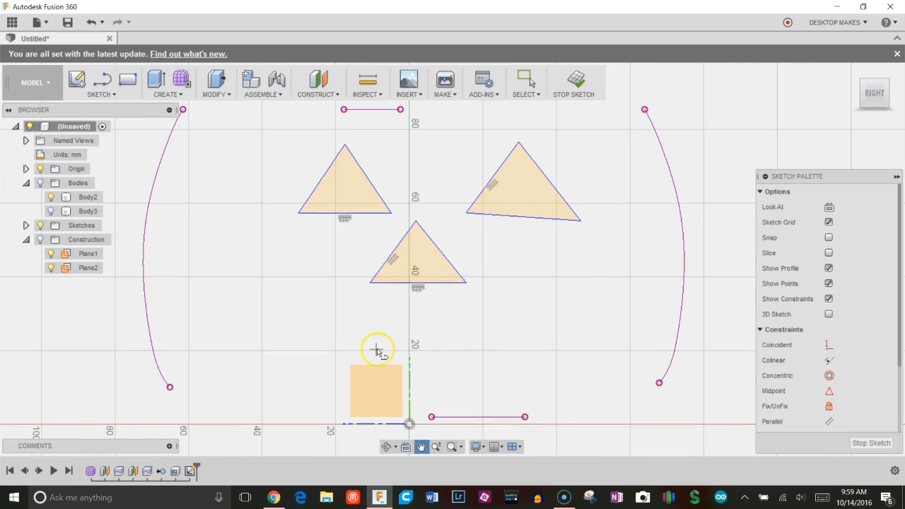
pyautogui.press('Escape')
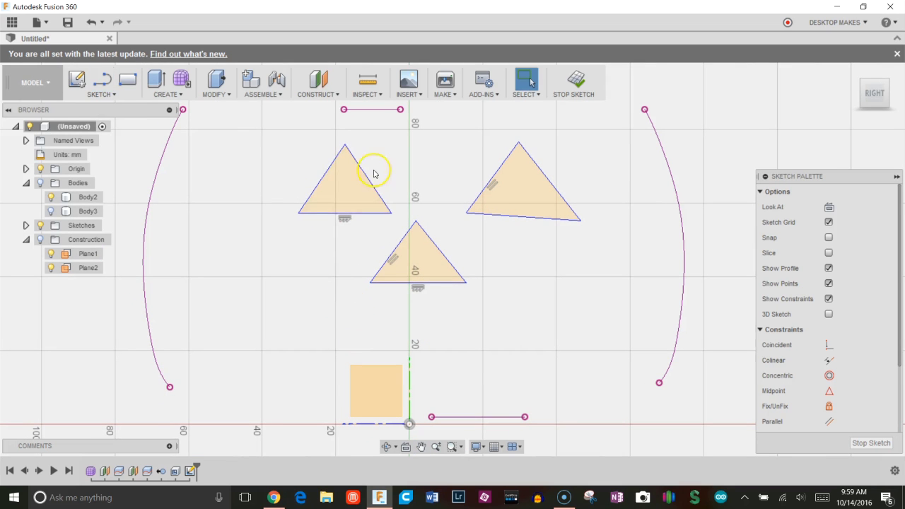
# Step: Enlarge the left eye triangle and remove its base's horizontal constraint so the base slants down towards the outer corner
pyautogui.moveTo(366, 182); pyautogui.dragTo(376, 178)
pyautogui.press('Escape')
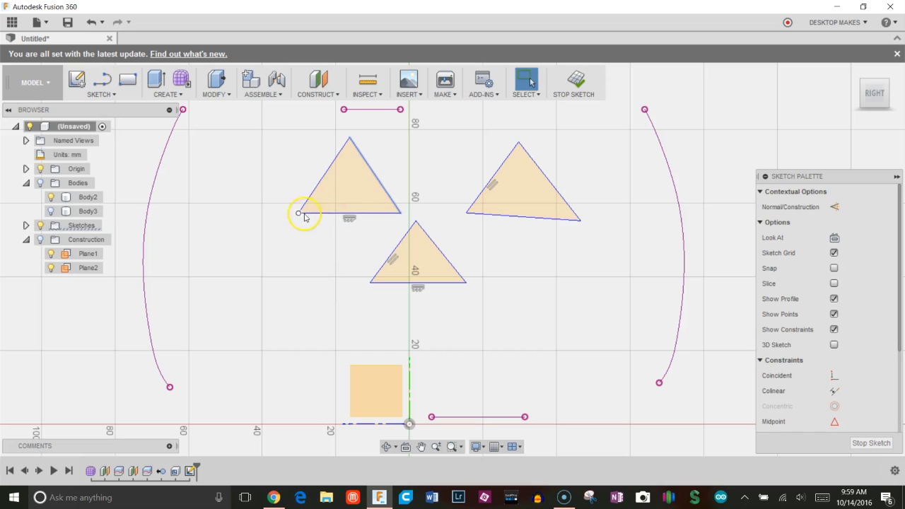
pyautogui.click(353, 222)
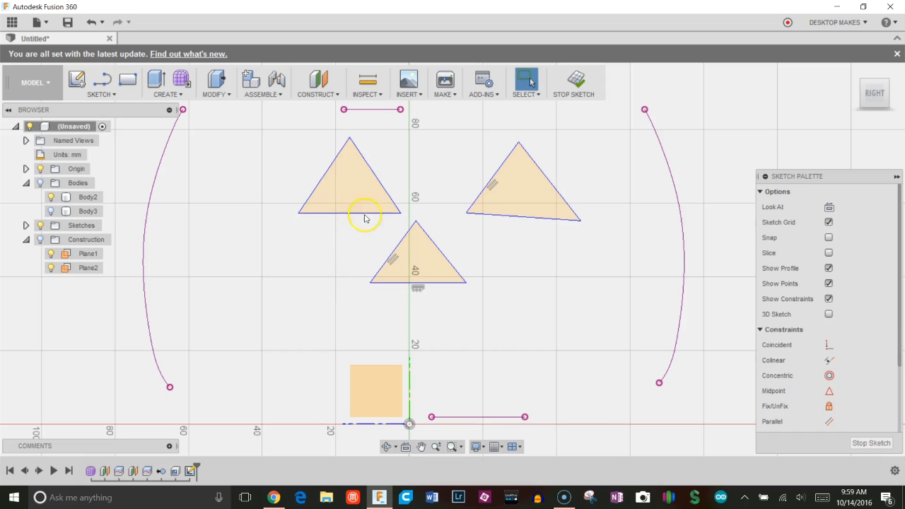
pyautogui.moveTo(298, 215)
pyautogui.mouseDown()
pyautogui.moveTo(306, 203)
pyautogui.moveTo(295, 220)
pyautogui.mouseUp()
pyautogui.press('Escape')
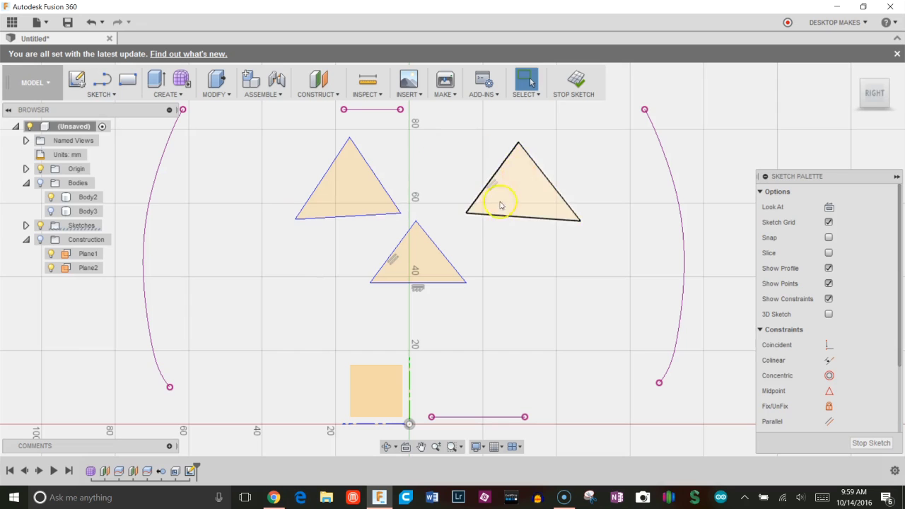
pyautogui.click(432, 258)
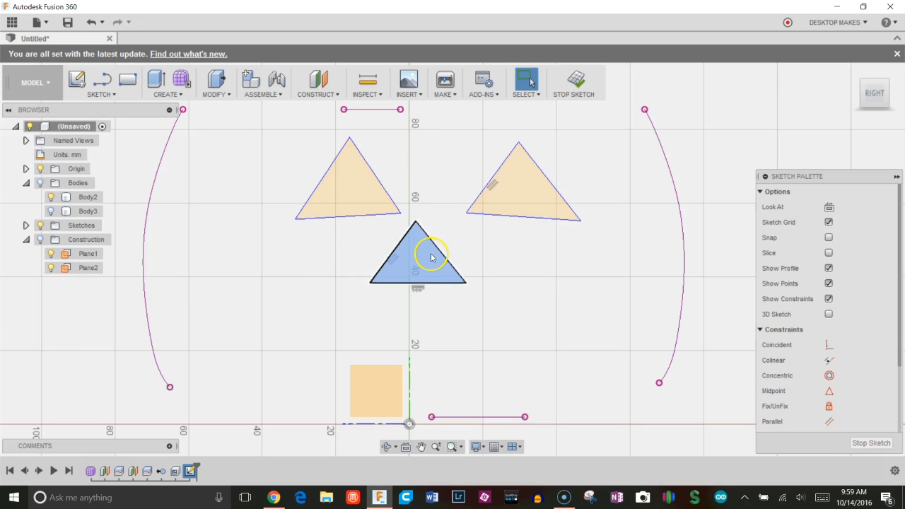
pyautogui.click(437, 259)
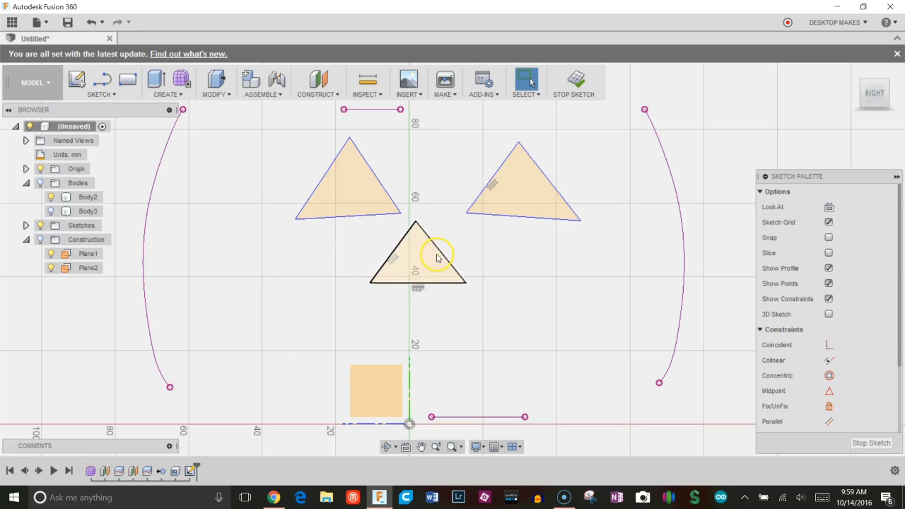
pyautogui.click(437, 258)
pyautogui.rightClick(427, 266)
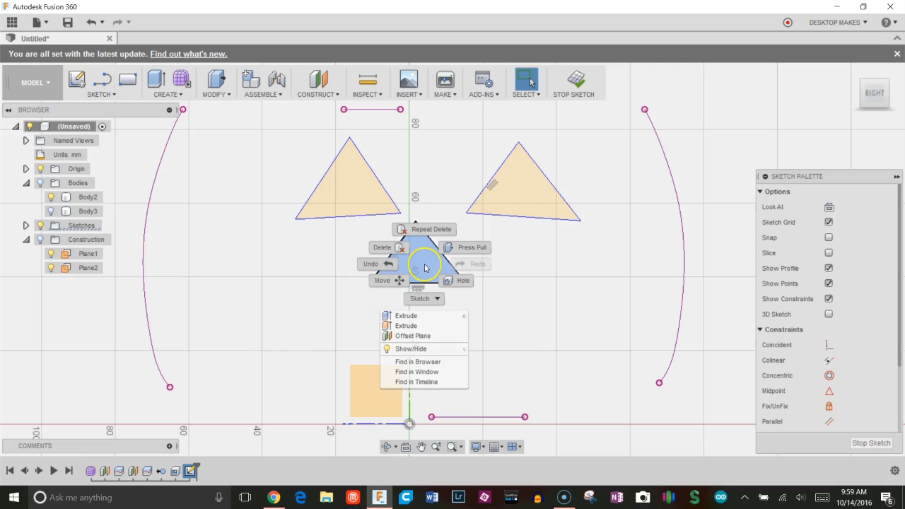
pyautogui.click(409, 279)
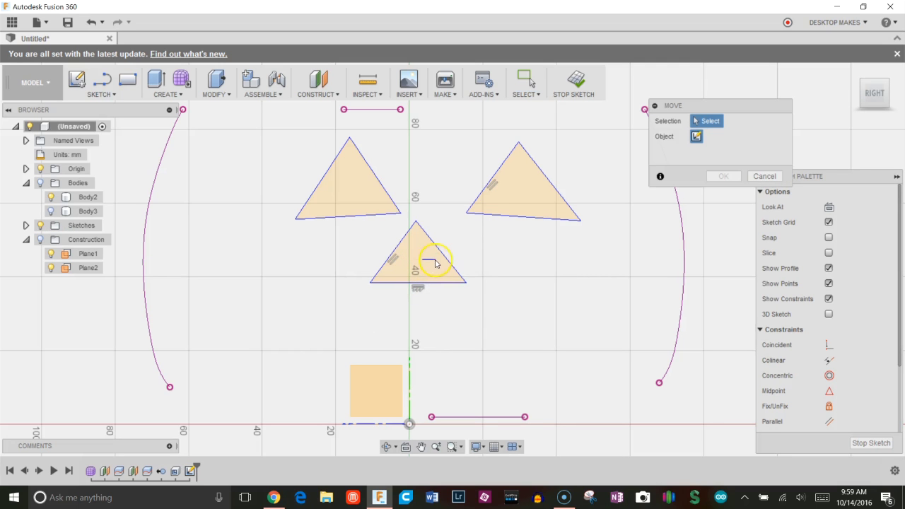
pyautogui.moveTo(458, 244); pyautogui.dragTo(459, 239)
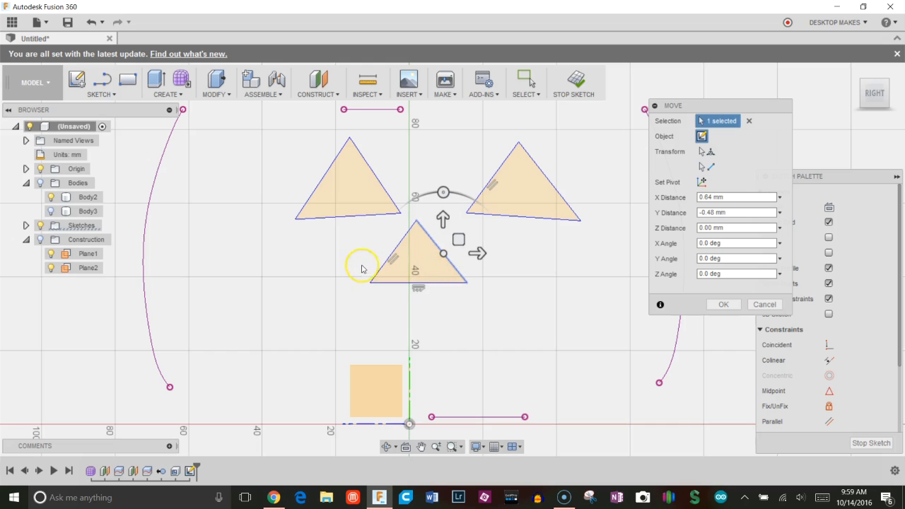
pyautogui.press('Return')
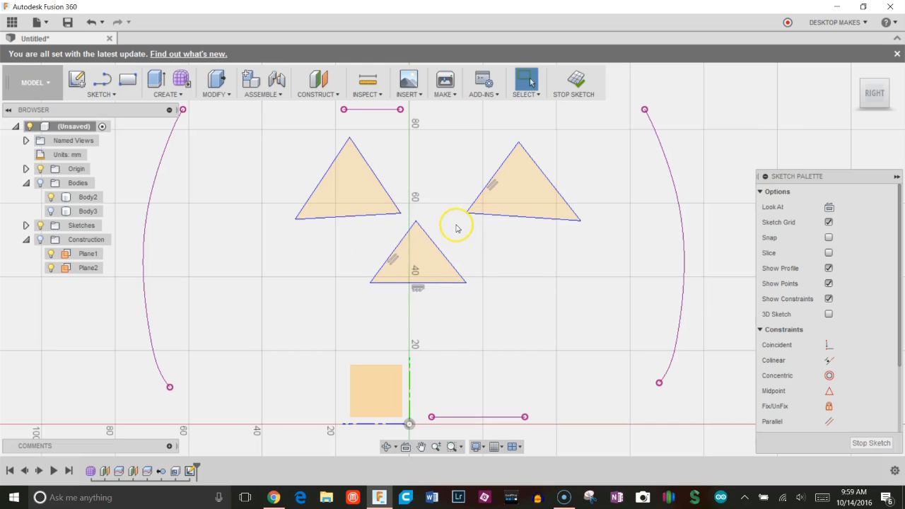
pyautogui.moveTo(456, 225)
pyautogui.mouseDown()
pyautogui.moveTo(364, 281)
pyautogui.moveTo(365, 292)
pyautogui.mouseUp()
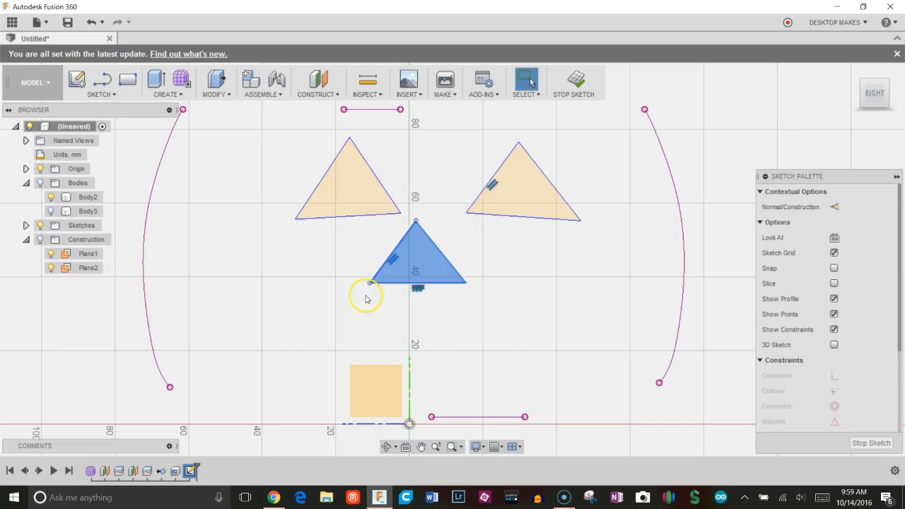
pyautogui.rightClick(427, 253)
pyautogui.click(405, 268)
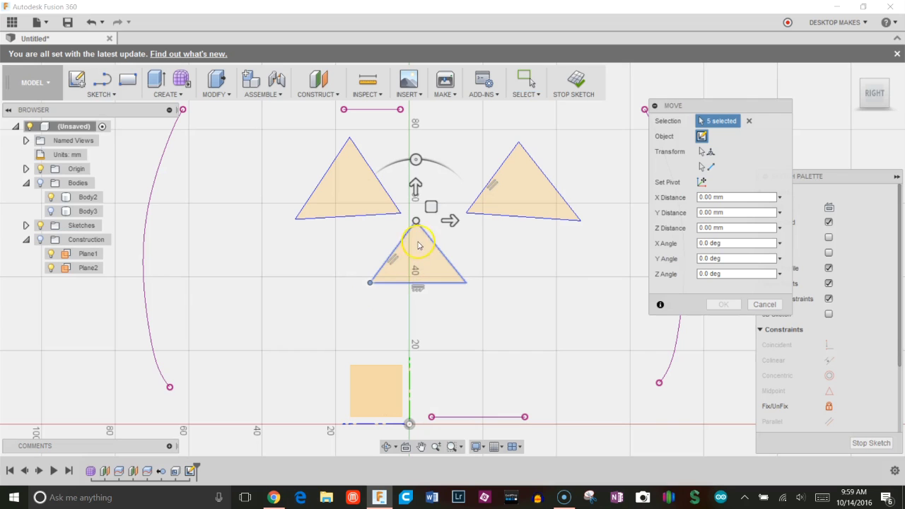
pyautogui.moveTo(429, 208); pyautogui.dragTo(455, 212)
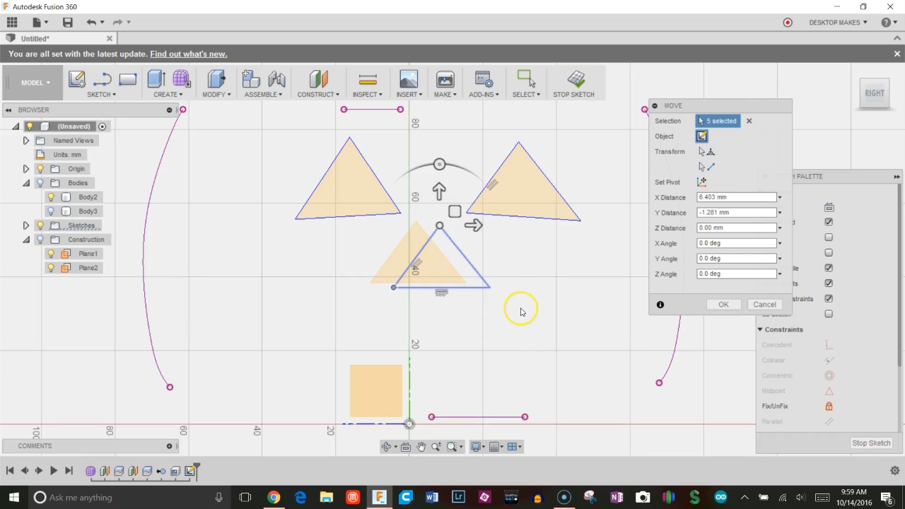
pyautogui.press('Escape')
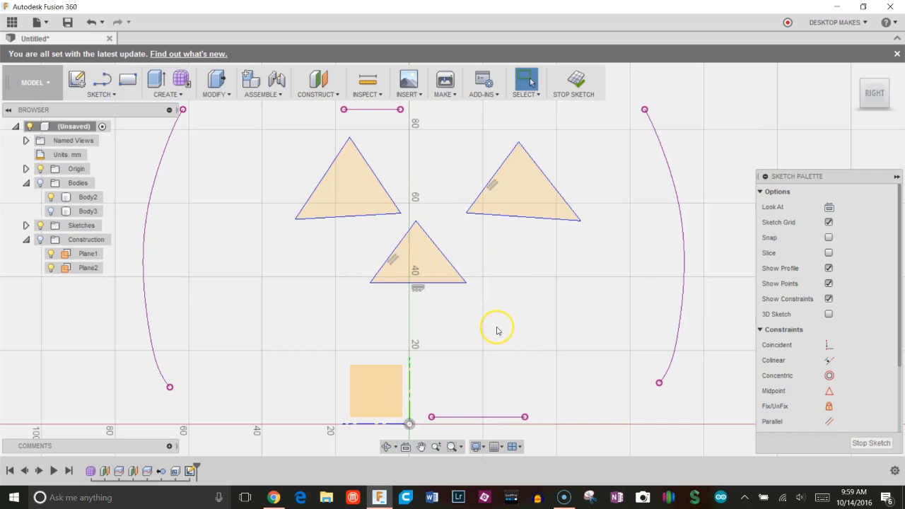
# Step: Move the whole nose triangle by 7.844 mm in X and 0.32 mm in Y to centre it between the eyes
pyautogui.moveTo(459, 228); pyautogui.dragTo(355, 305)
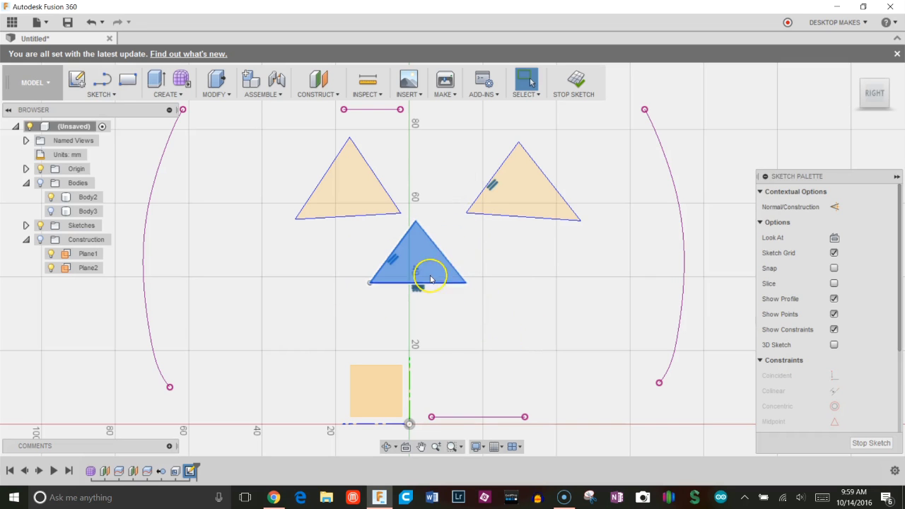
pyautogui.rightClick(487, 256)
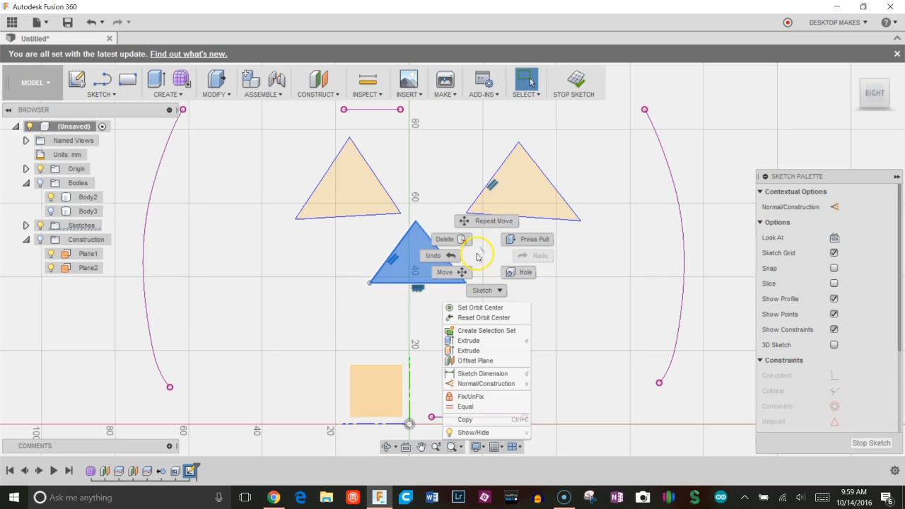
pyautogui.click(488, 221)
pyautogui.moveTo(408, 237); pyautogui.dragTo(440, 236)
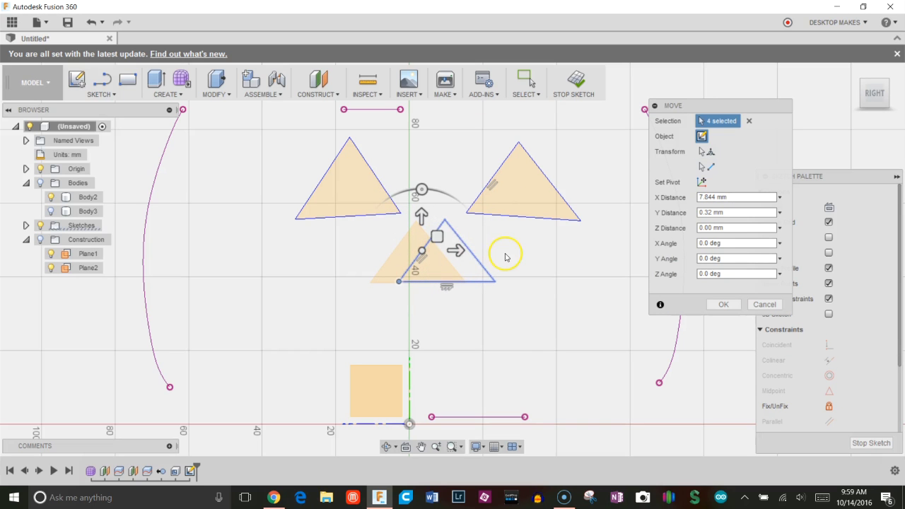
pyautogui.click(722, 305)
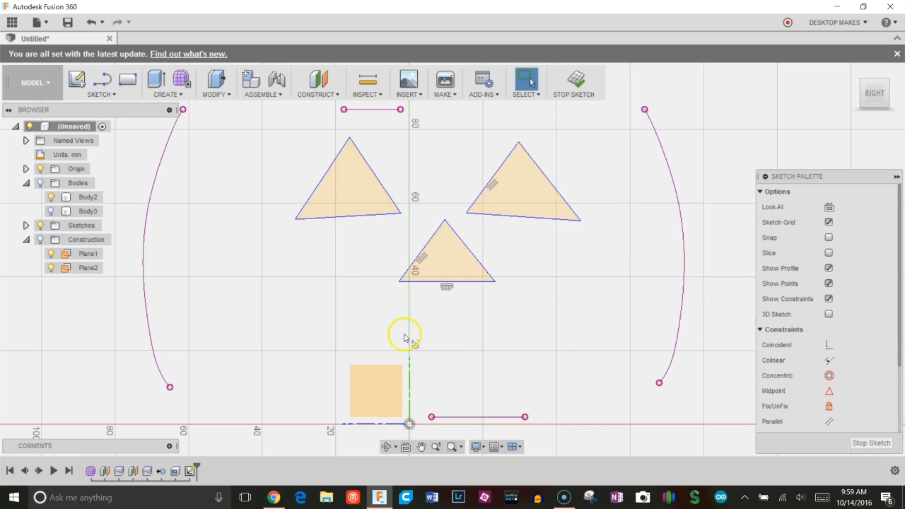
# Step: Draw a horizontal line about 37 mm long below the nose as the mouth's upper edge
pyautogui.press('l')
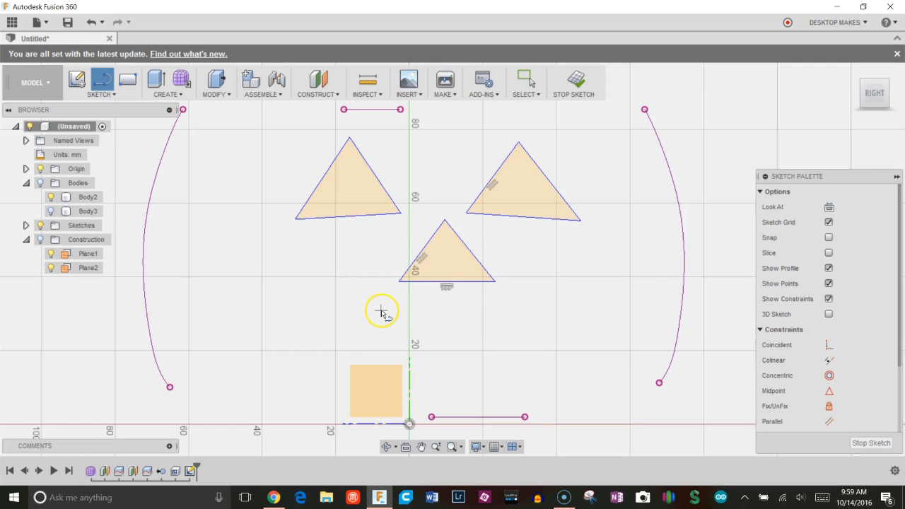
pyautogui.click(381, 316)
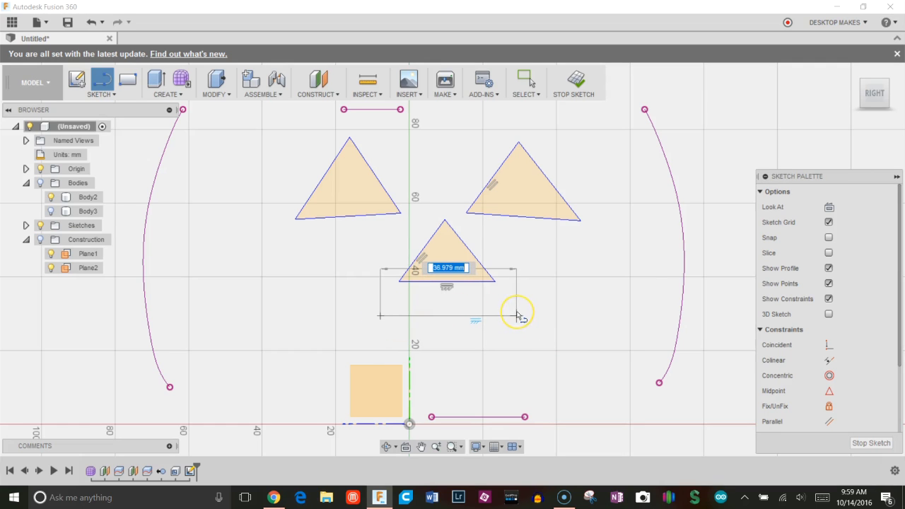
pyautogui.click(516, 316)
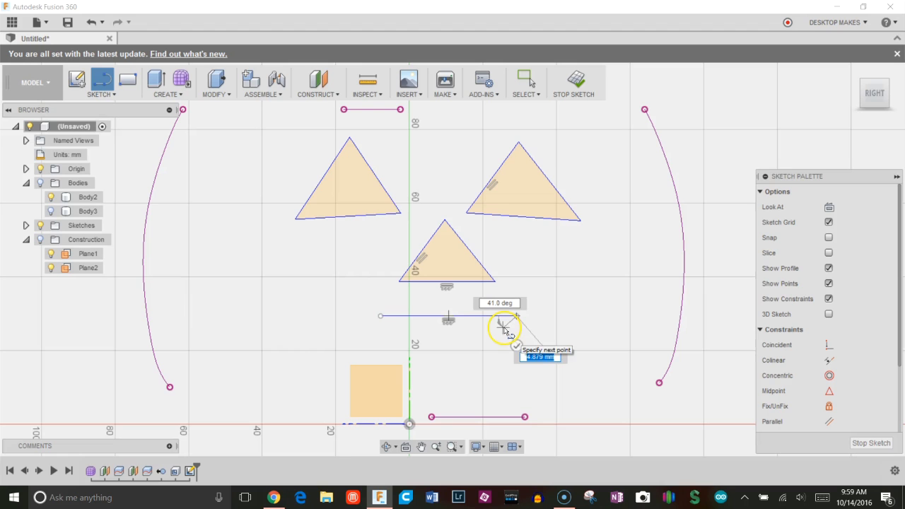
pyautogui.press('Escape')
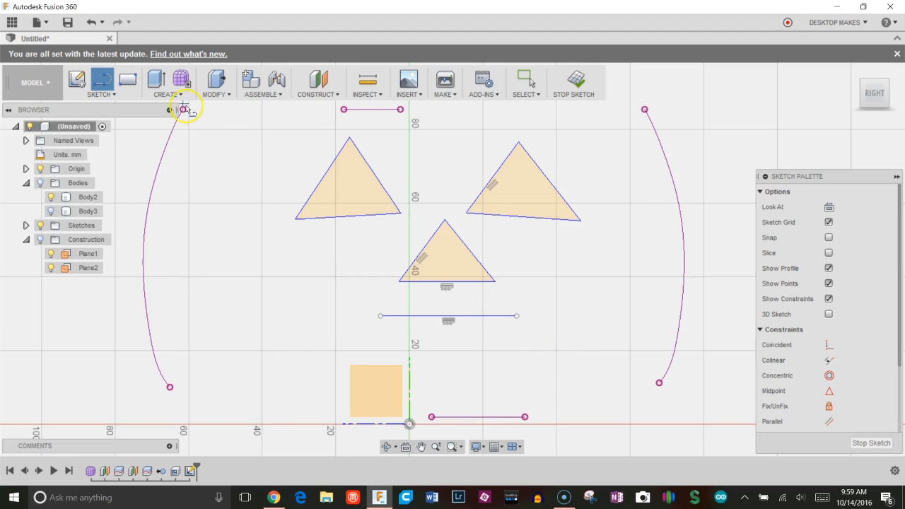
# Step: Close the mouth with a 3-point arc between the line's endpoints, bulging about 12 mm downward
pyautogui.click(106, 94)
pyautogui.moveTo(118, 163)
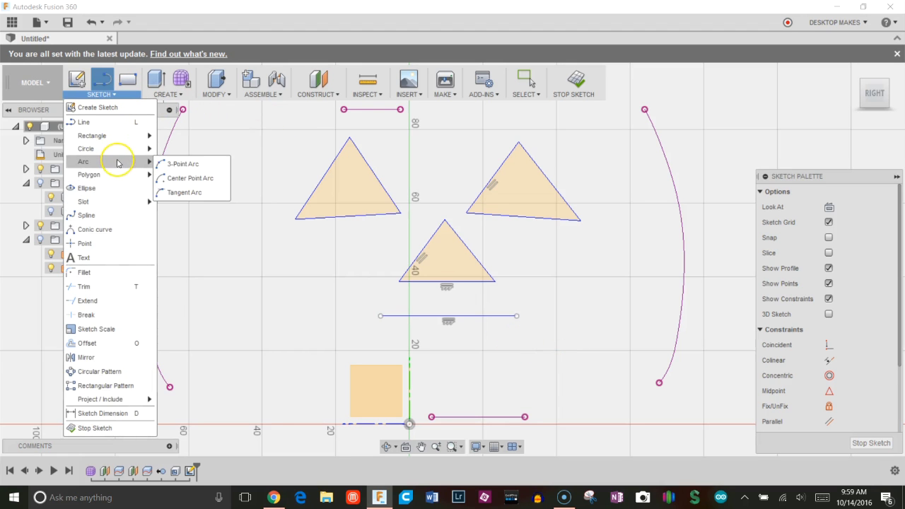
pyautogui.click(181, 163)
pyautogui.click(381, 316)
pyautogui.click(516, 316)
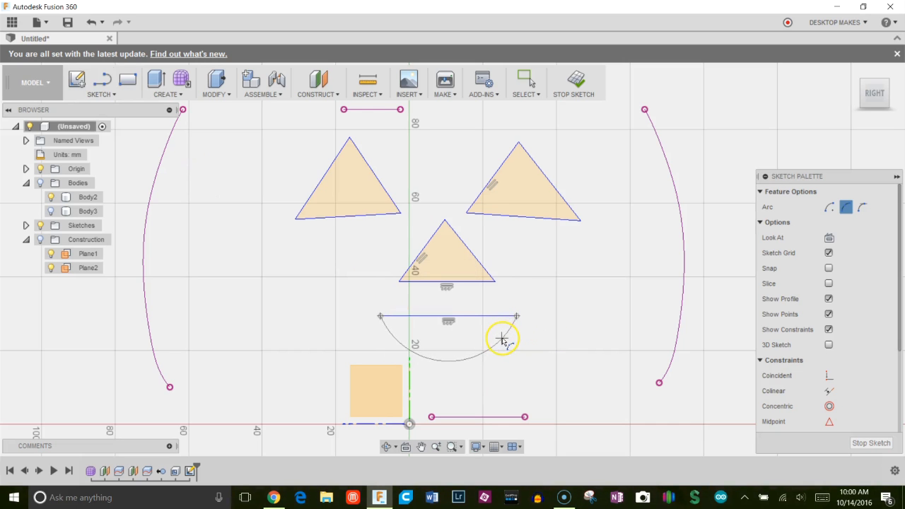
pyautogui.click(502, 342)
pyautogui.moveTo(559, 329)
pyautogui.keyDown('shift'); pyautogui.mouseDown(button='middle')
pyautogui.moveTo(545, 340)
pyautogui.moveTo(563, 329)
pyautogui.mouseUp(button='middle'); pyautogui.keyUp('shift')
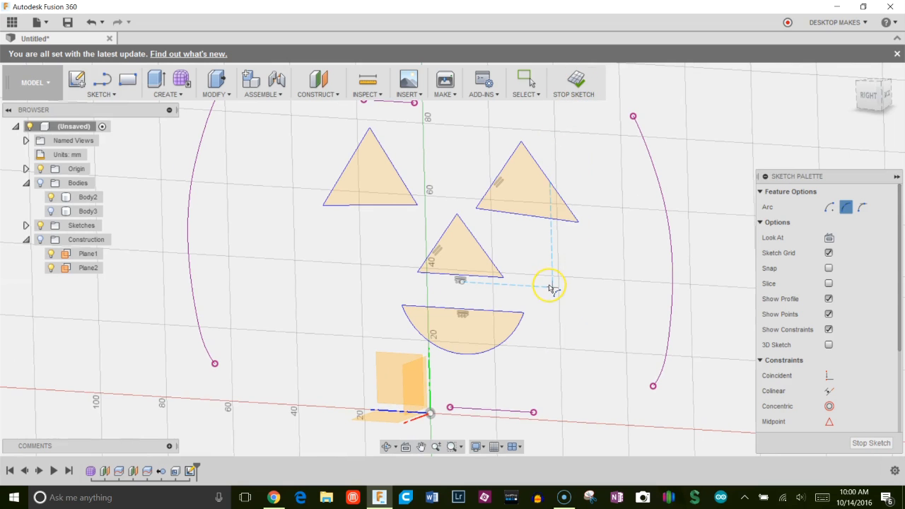
pyautogui.moveTo(550, 288)
pyautogui.keyDown('shift'); pyautogui.mouseDown(button='middle')
pyautogui.moveTo(578, 256)
pyautogui.moveTo(572, 267)
pyautogui.mouseUp(button='middle'); pyautogui.keyUp('shift')
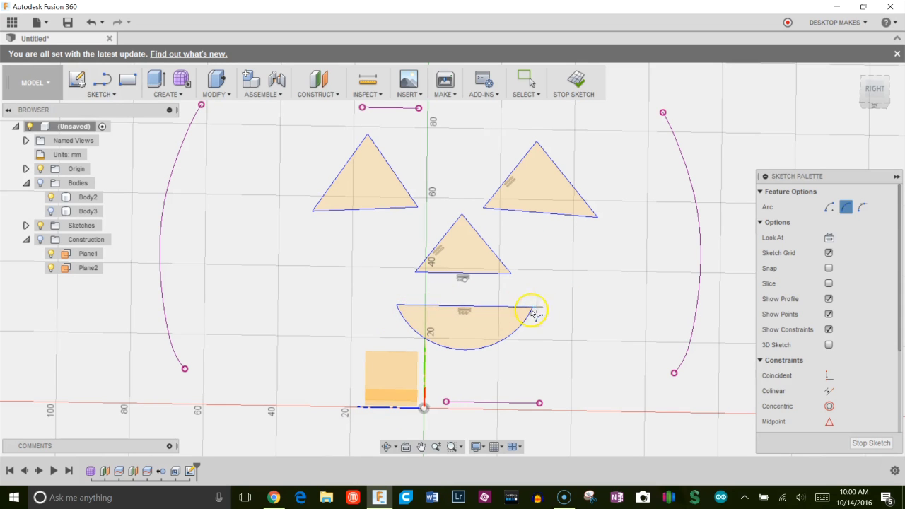
pyautogui.keyDown('shift'); pyautogui.moveTo(553, 311); pyautogui.dragTo(536, 328, button='middle'); pyautogui.keyUp('shift')
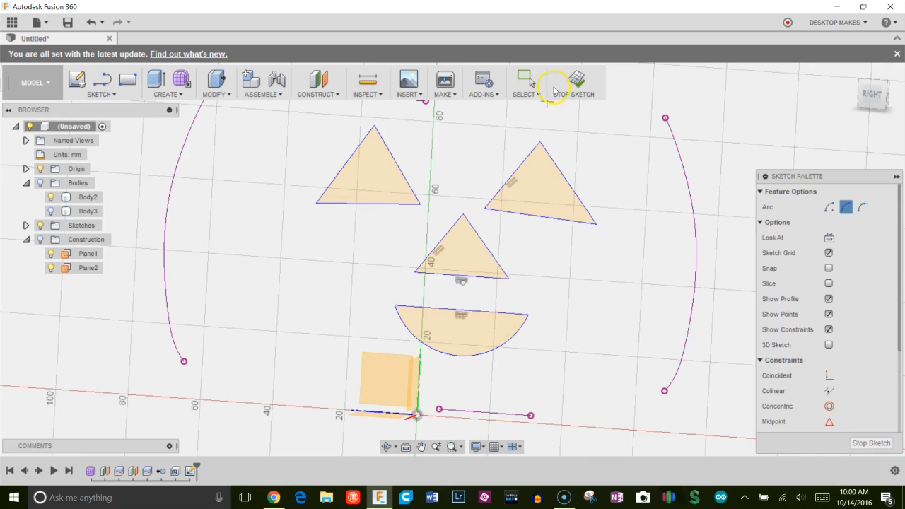
pyautogui.moveTo(542, 212)
pyautogui.keyDown('shift'); pyautogui.mouseDown(button='middle')
pyautogui.moveTo(542, 200)
pyautogui.moveTo(545, 206)
pyautogui.mouseUp(button='middle'); pyautogui.keyUp('shift')
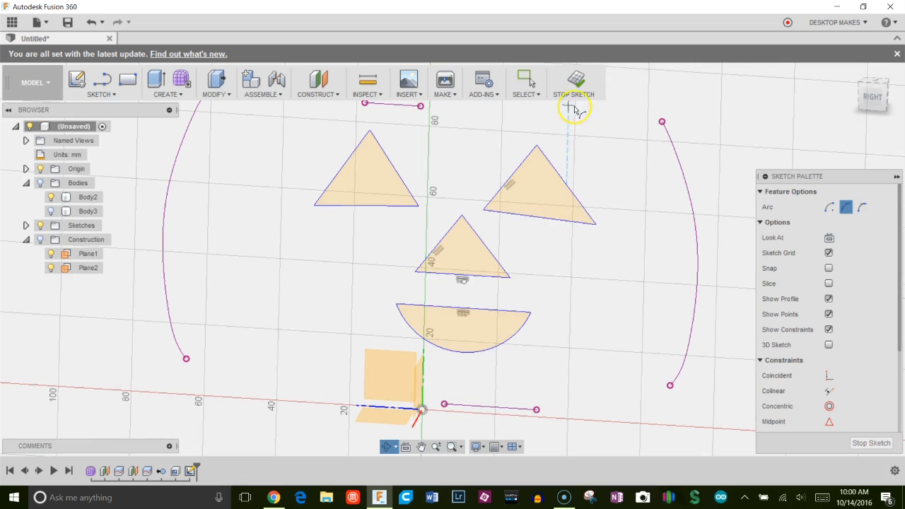
# Step: Finish the face sketch and extrude both eyes, the nose and the mouth about 125.5 mm as a cut through the pumpkin's front wall
pyautogui.click(575, 88)
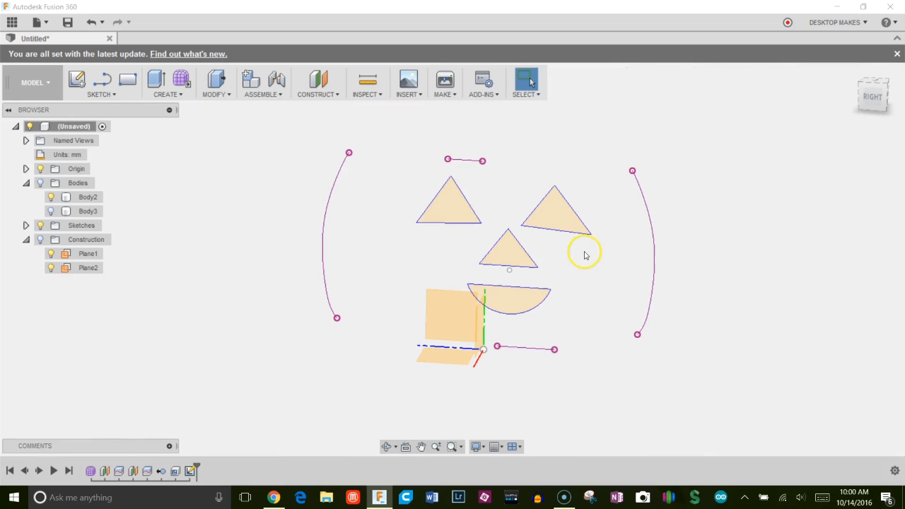
pyautogui.press('e')
pyautogui.click(445, 206)
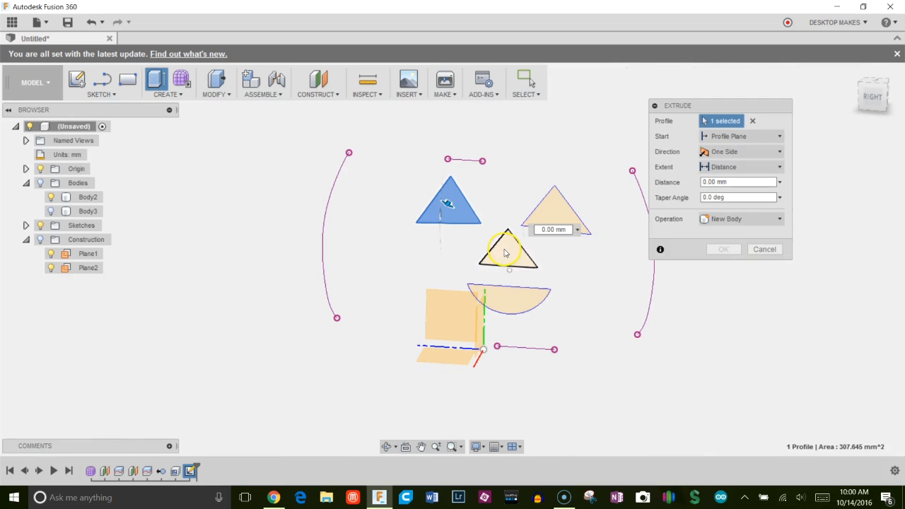
pyautogui.click(505, 247)
pyautogui.click(555, 218)
pyautogui.click(508, 298)
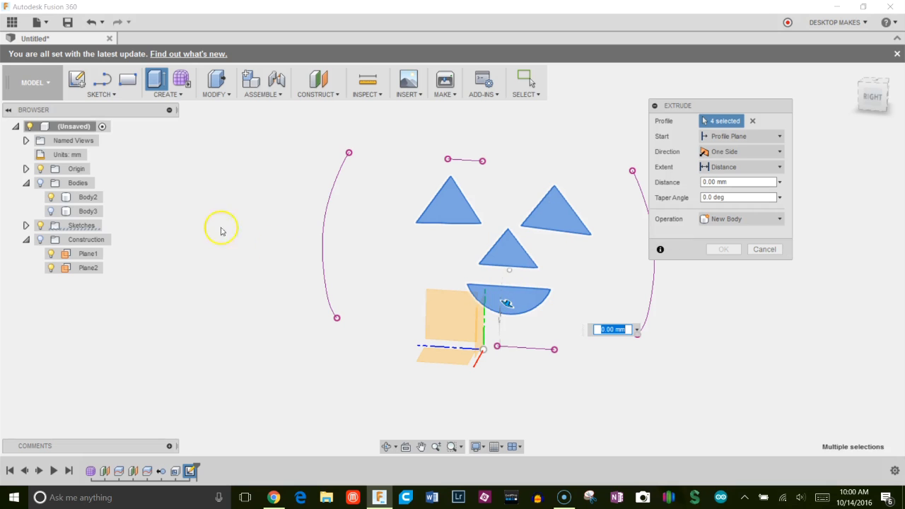
pyautogui.keyDown('shift'); pyautogui.moveTo(256, 281); pyautogui.dragTo(226, 283, button='middle'); pyautogui.keyUp('shift')
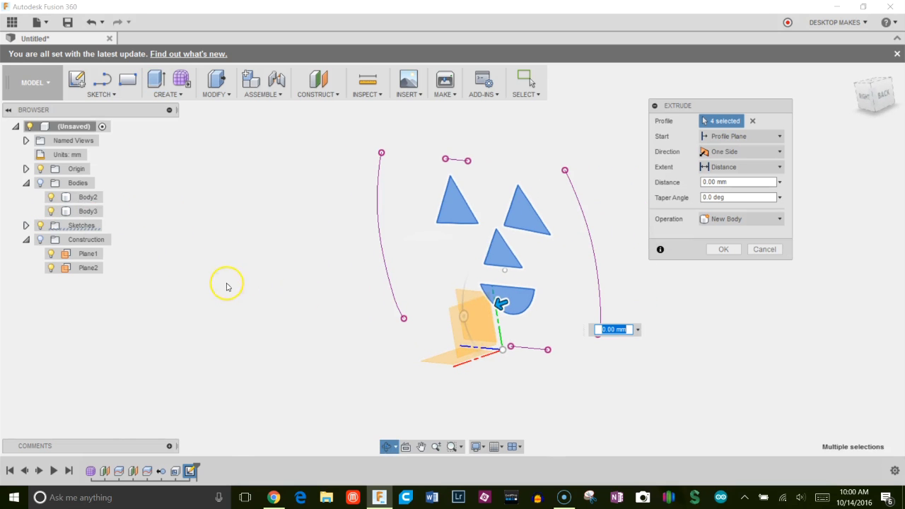
pyautogui.click(41, 183)
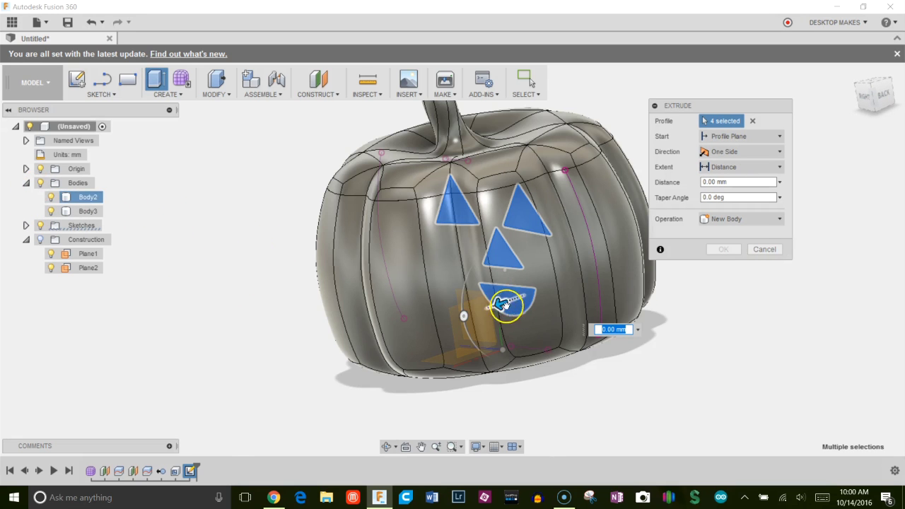
pyautogui.moveTo(502, 302); pyautogui.dragTo(270, 338)
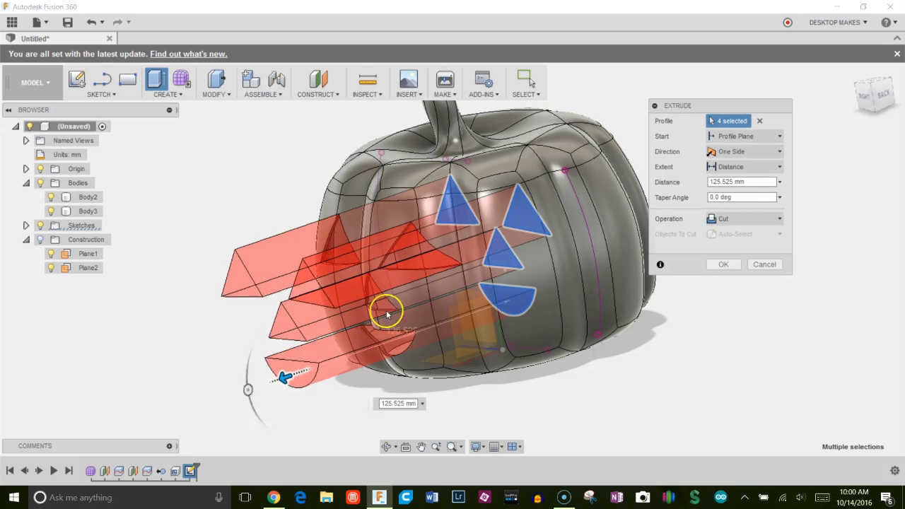
pyautogui.moveTo(386, 313)
pyautogui.keyDown('shift'); pyautogui.mouseDown(button='middle')
pyautogui.moveTo(432, 311)
pyautogui.moveTo(390, 301)
pyautogui.mouseUp(button='middle'); pyautogui.keyUp('shift')
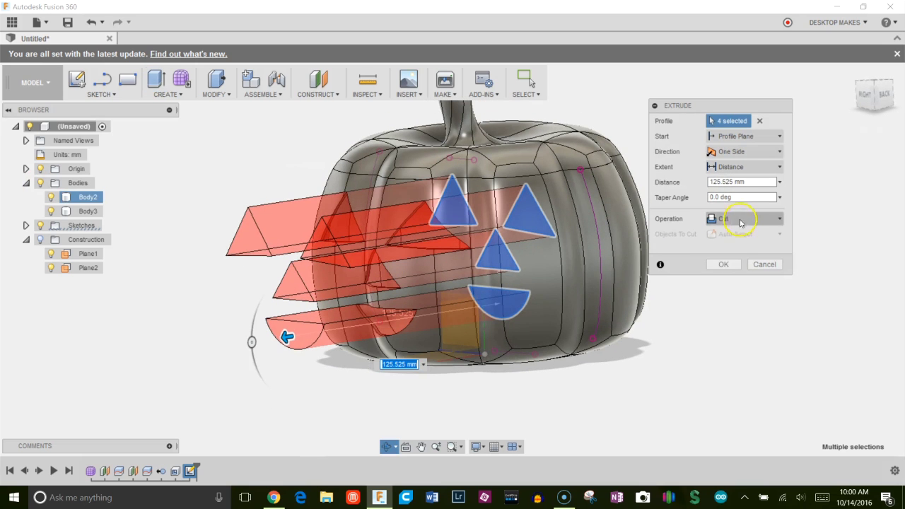
pyautogui.click(723, 264)
pyautogui.moveTo(664, 289)
pyautogui.keyDown('shift'); pyautogui.mouseDown(button='middle')
pyautogui.moveTo(693, 295)
pyautogui.moveTo(691, 281)
pyautogui.mouseUp(button='middle'); pyautogui.keyUp('shift')
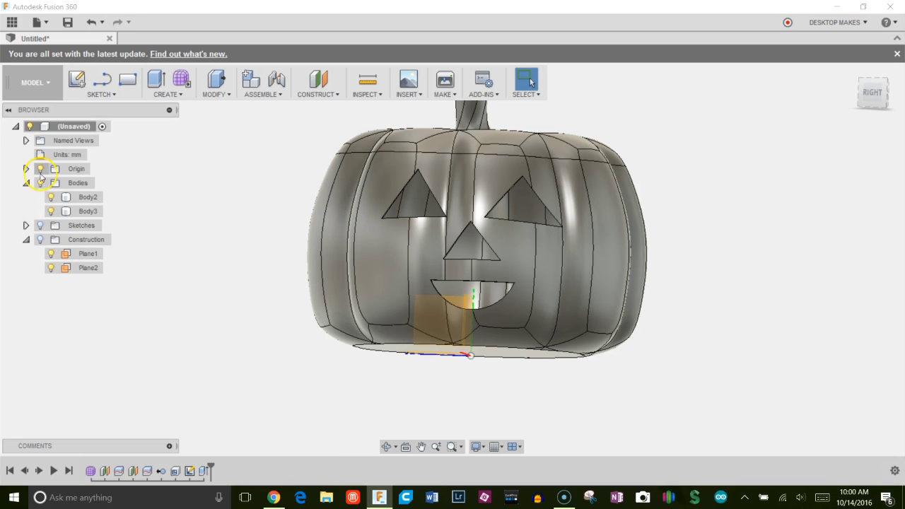
# Step: Hide the origin and the carved pumpkin body, and examine the underside of the stemmed lid
pyautogui.click(329, 266)
pyautogui.keyDown('shift'); pyautogui.moveTo(329, 266); pyautogui.dragTo(306, 293, button='middle'); pyautogui.keyUp('shift')
pyautogui.click(51, 198)
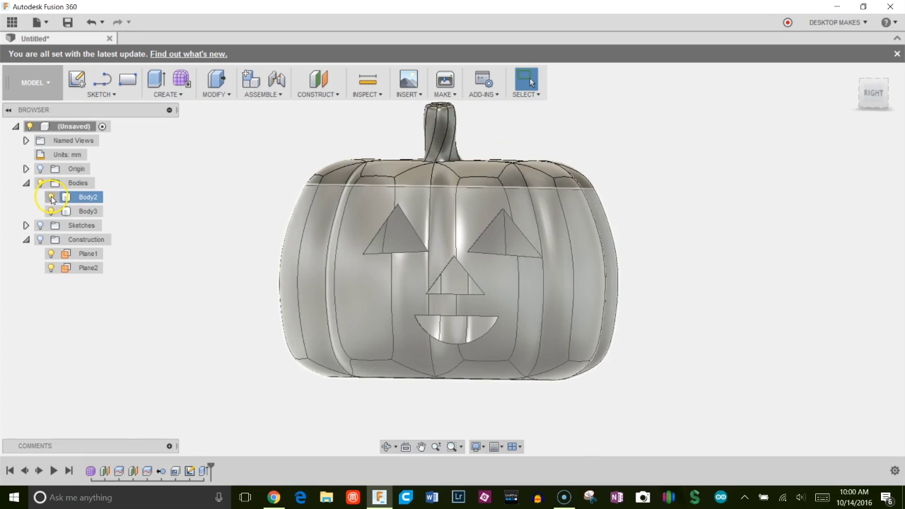
pyautogui.click(54, 200)
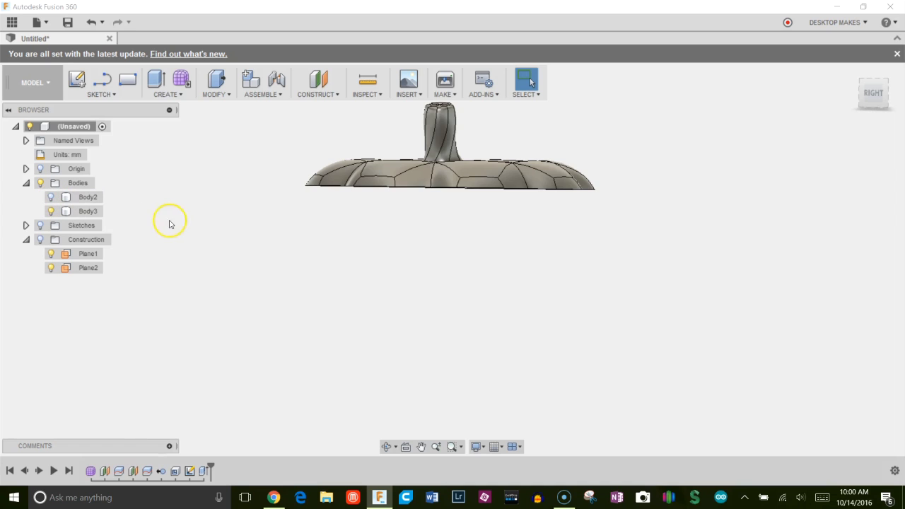
pyautogui.keyDown('shift'); pyautogui.moveTo(170, 224); pyautogui.dragTo(417, 179, button='middle'); pyautogui.keyUp('shift')
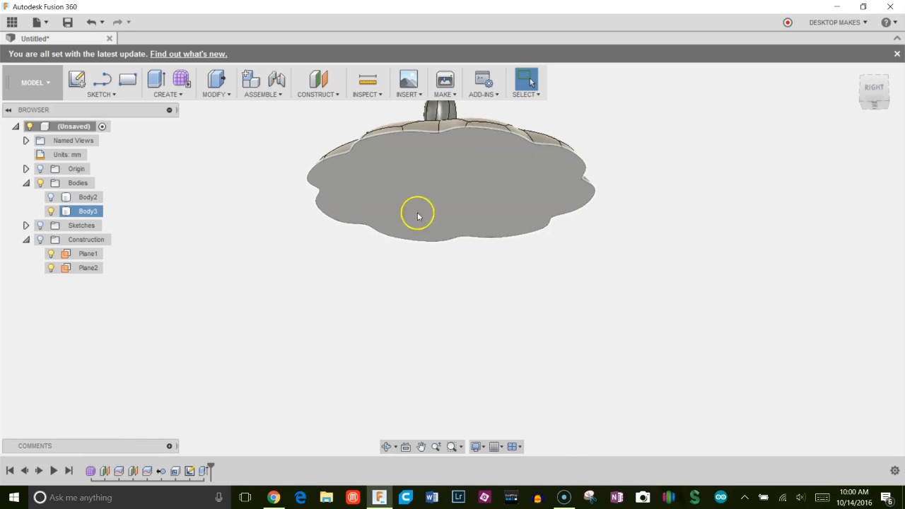
pyautogui.keyDown('shift'); pyautogui.moveTo(418, 215); pyautogui.dragTo(452, 234, button='middle'); pyautogui.keyUp('shift')
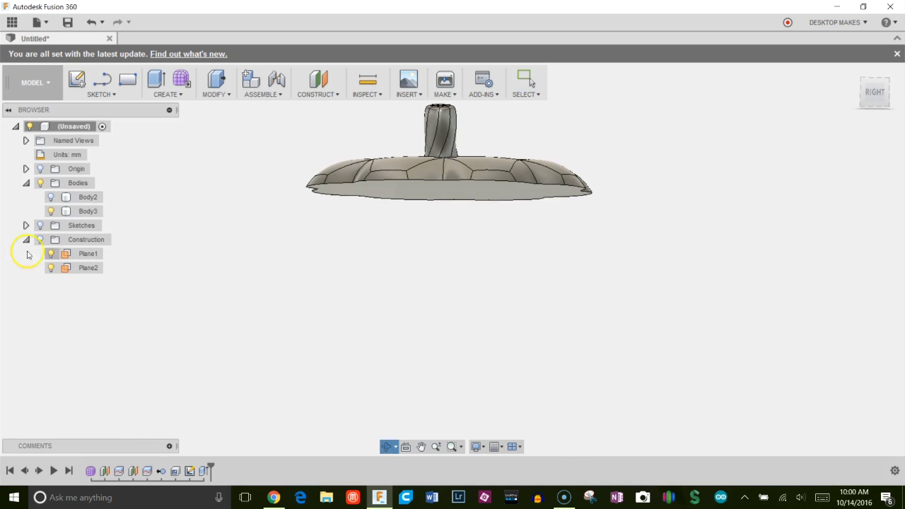
# Step: Hide the lid body and show only the carved pumpkin body, viewed from its face side
pyautogui.click(53, 209)
pyautogui.click(52, 198)
pyautogui.keyDown('shift'); pyautogui.moveTo(222, 259); pyautogui.dragTo(740, 248, button='middle'); pyautogui.keyUp('shift')
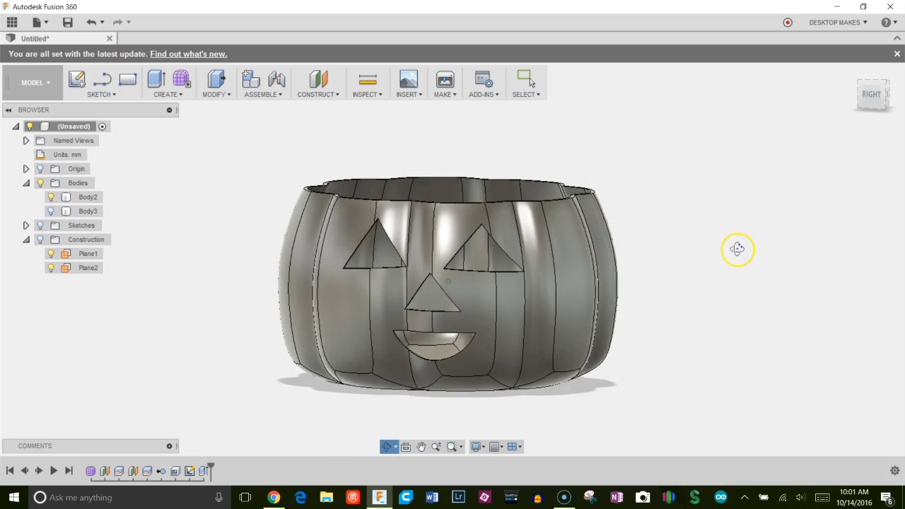
# Step: Send the carved pumpkin body to 3D Print with Cura as the print utility and Medium refinement
pyautogui.click(447, 96)
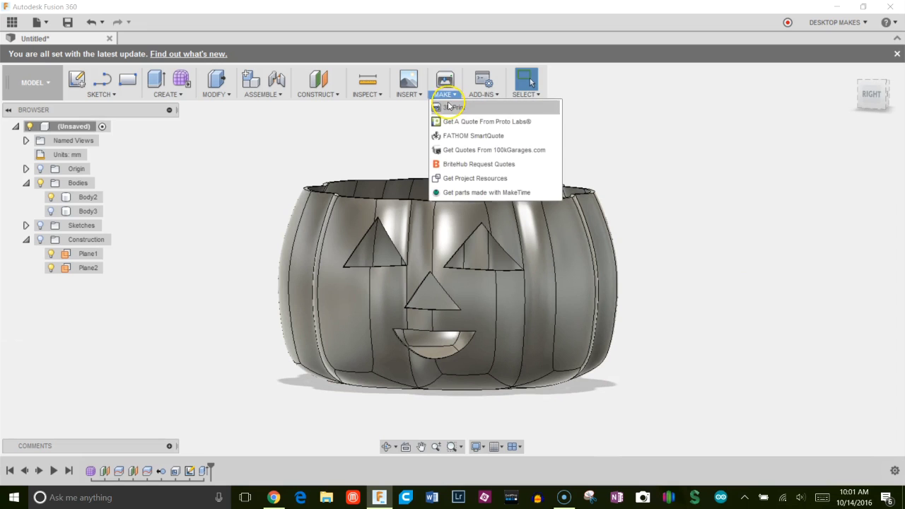
pyautogui.click(452, 107)
pyautogui.click(751, 212)
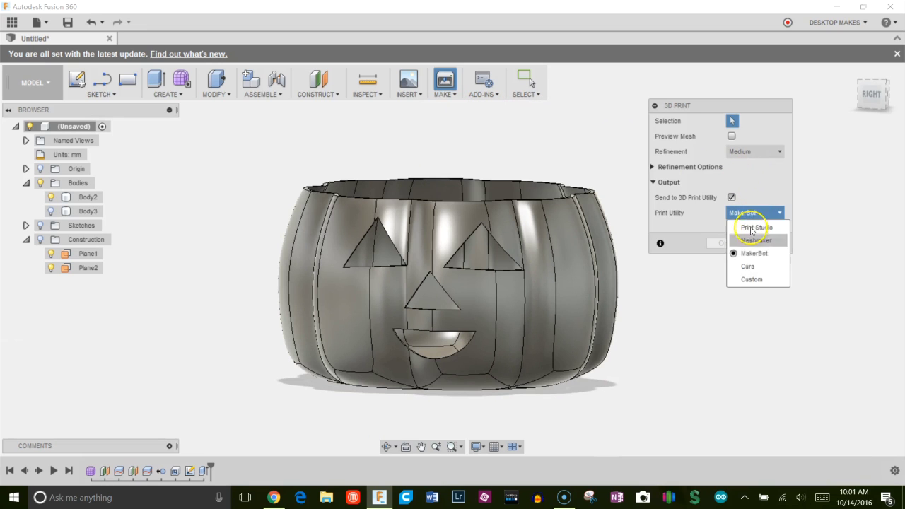
pyautogui.click(749, 267)
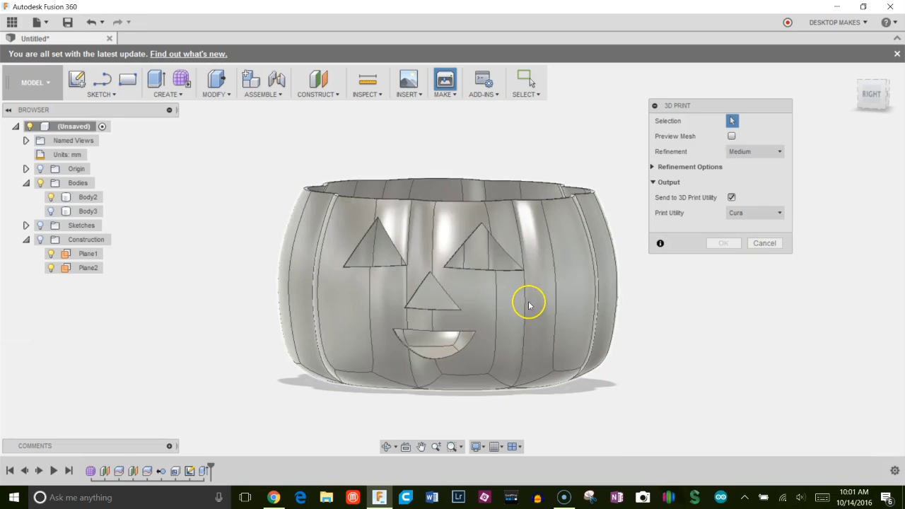
pyautogui.click(530, 301)
pyautogui.click(733, 243)
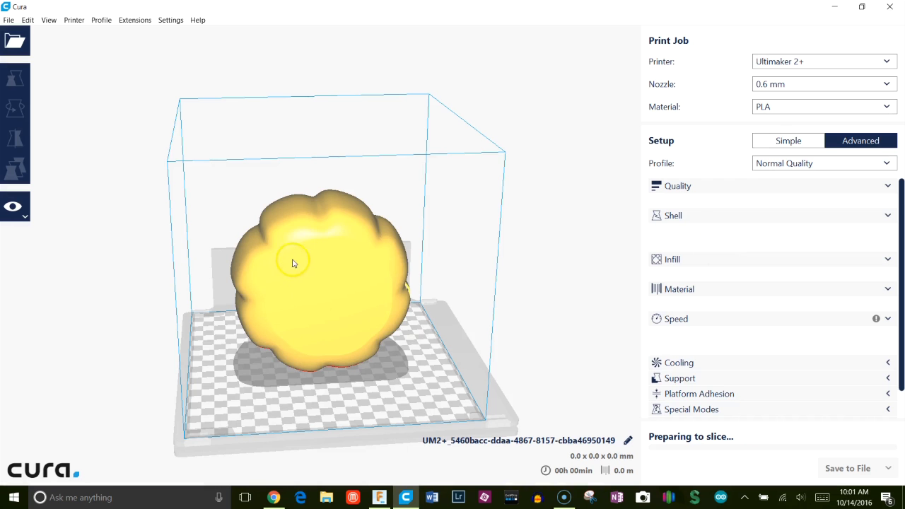
# Step: Switch back to Fusion 360, show the origin, hide all bodies and examine how the model axes are oriented
pyautogui.moveTo(298, 241); pyautogui.dragTo(333, 262, button='middle')
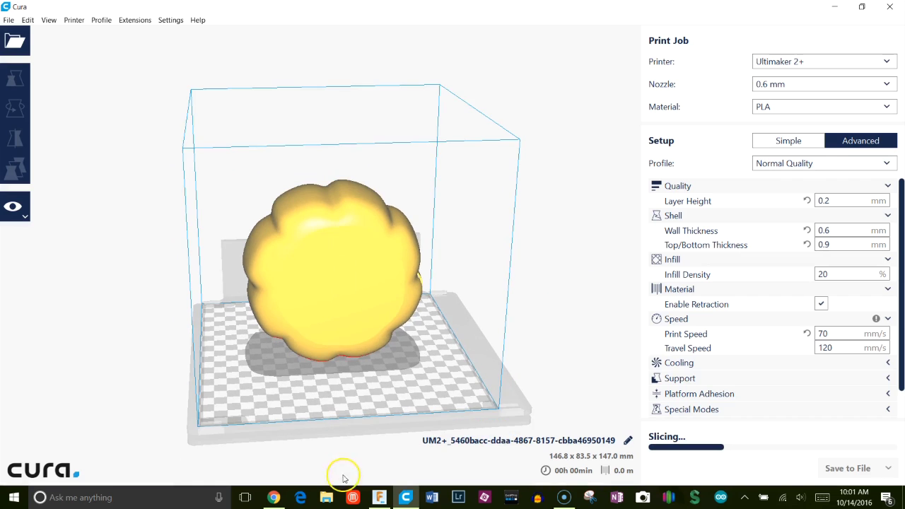
pyautogui.click(378, 497)
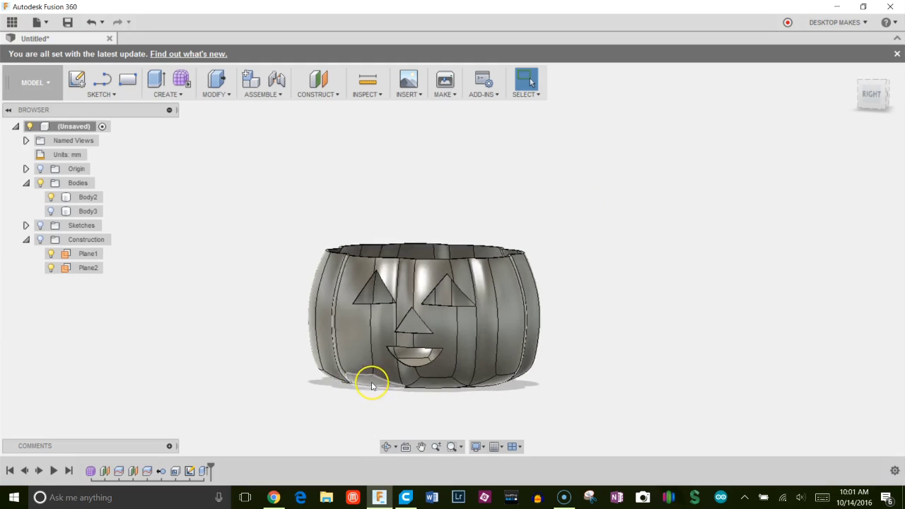
pyautogui.click(40, 168)
pyautogui.scroll(3, 254, 332)
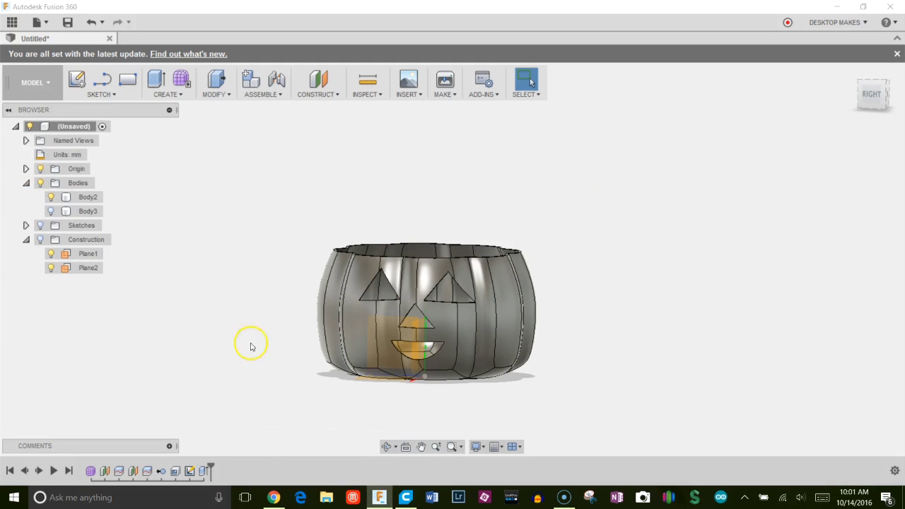
pyautogui.click(39, 182)
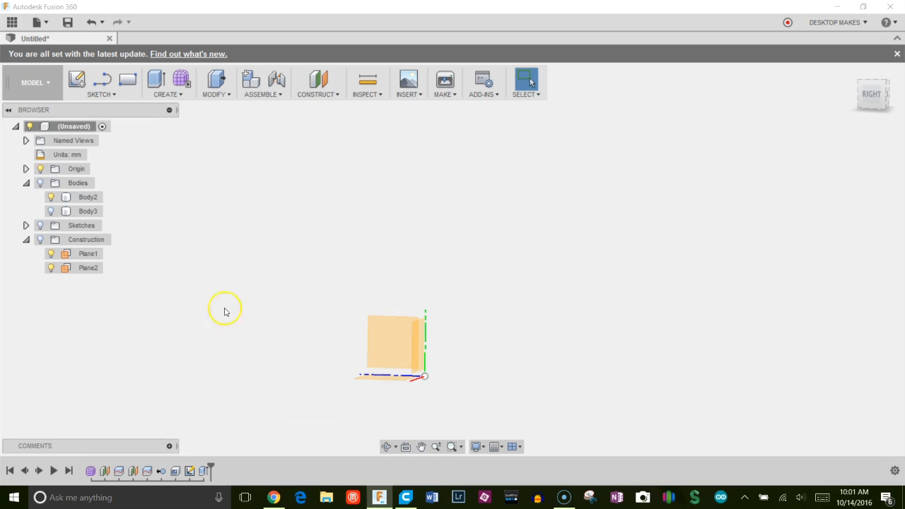
pyautogui.keyDown('shift'); pyautogui.moveTo(329, 353); pyautogui.dragTo(628, 354, button='middle'); pyautogui.keyUp('shift')
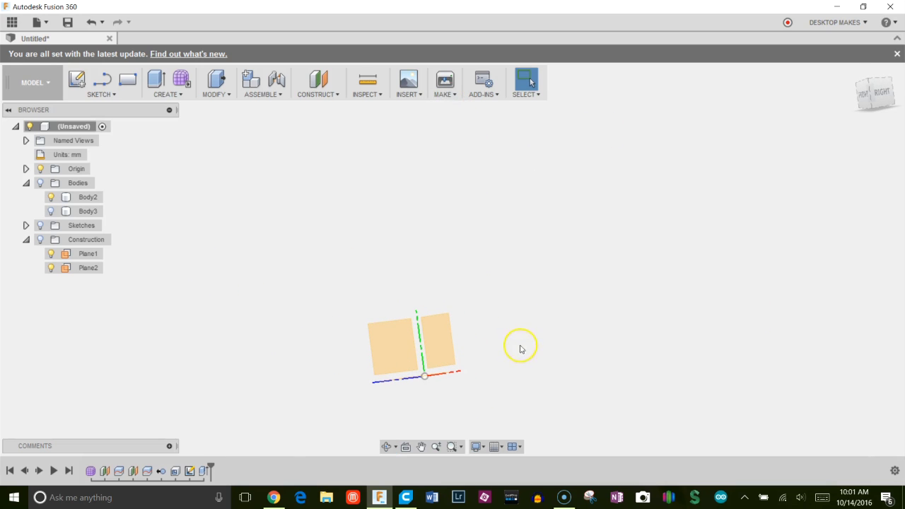
pyautogui.moveTo(521, 349); pyautogui.dragTo(492, 325, button='middle')
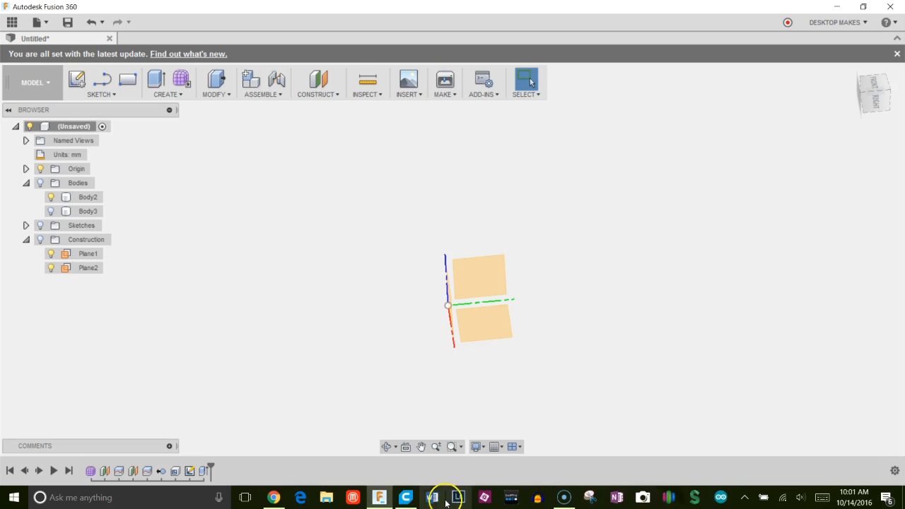
# Step: Switch to Cura and rotate the pumpkin 90° about the red axis so its flat base rests on the build plate
pyautogui.click(405, 497)
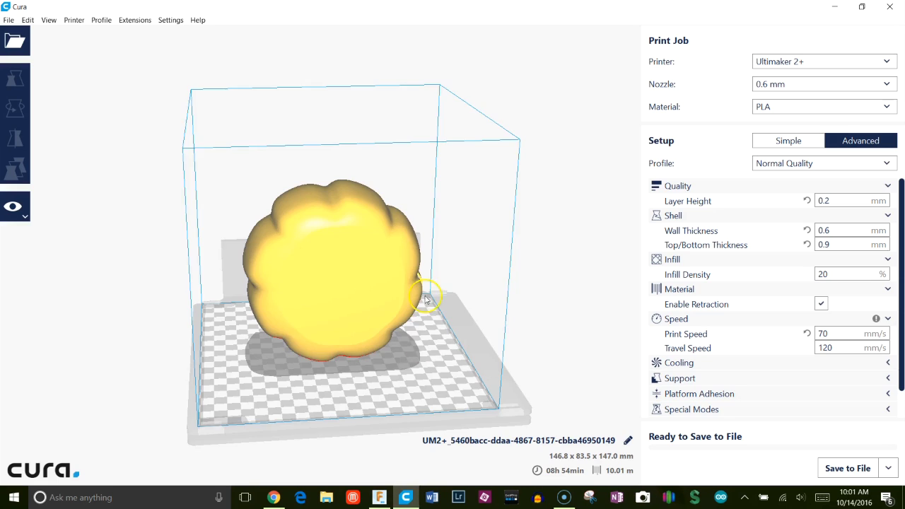
pyautogui.click(363, 265)
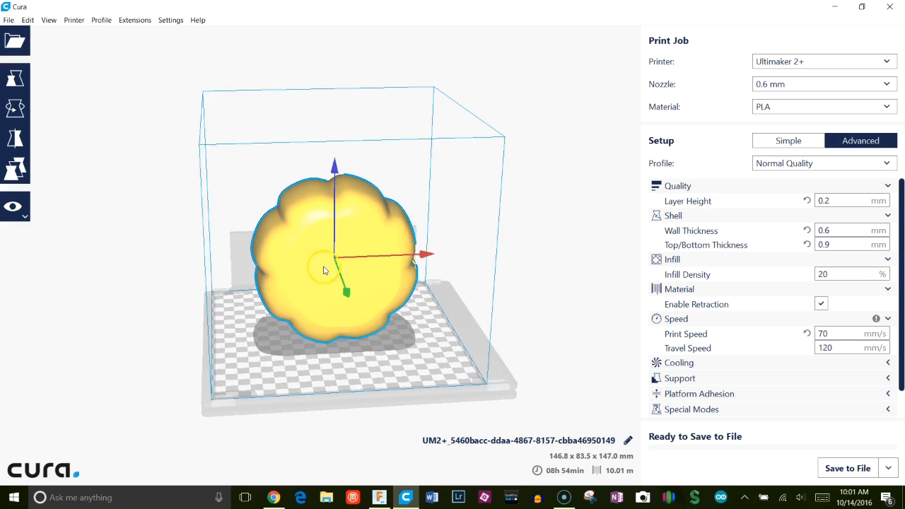
pyautogui.click(15, 108)
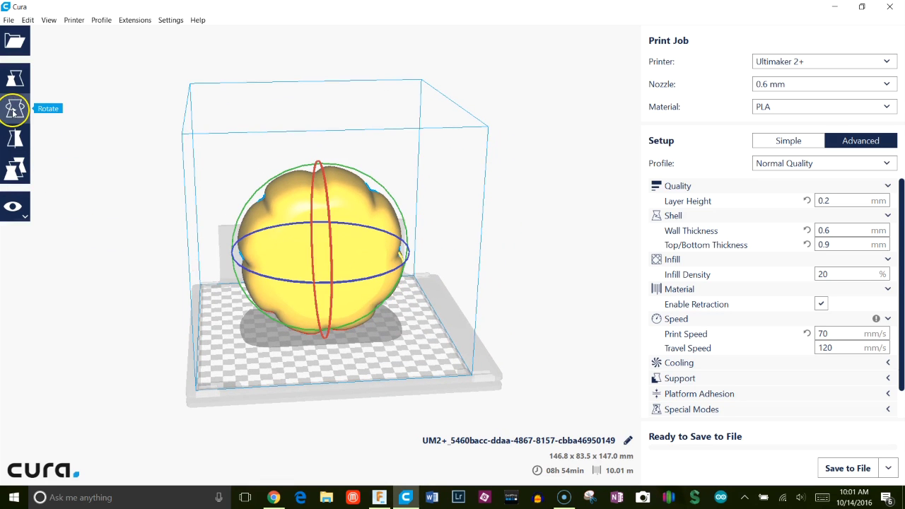
pyautogui.keyDown('shift'); pyautogui.moveTo(393, 228); pyautogui.dragTo(381, 248, button='right'); pyautogui.keyUp('shift')
pyautogui.moveTo(317, 183); pyautogui.dragTo(321, 303)
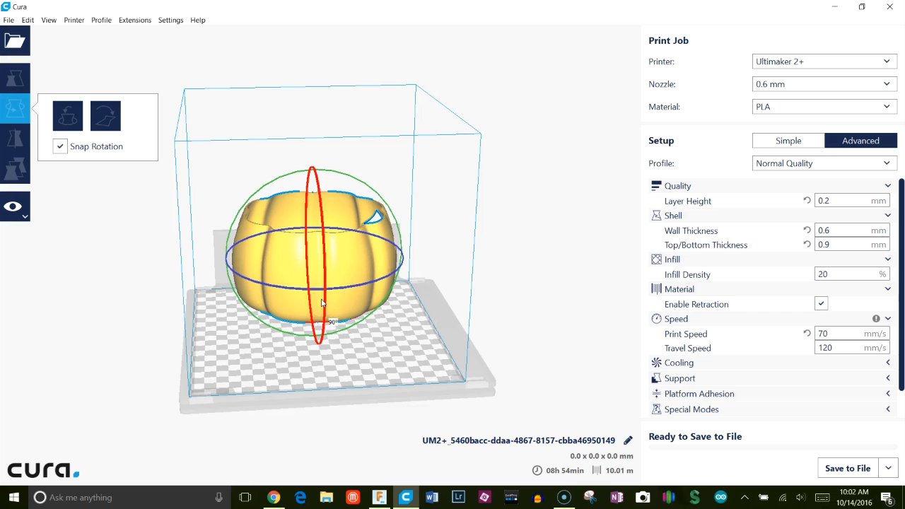
pyautogui.moveTo(322, 302); pyautogui.dragTo(322, 302)
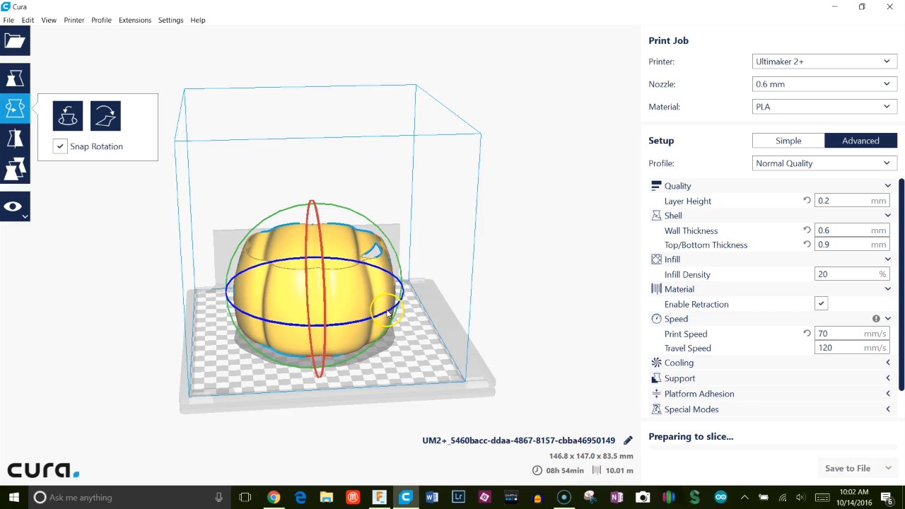
# Step: Rotate the pumpkin about its vertical axis until the face points to the front of the build plate
pyautogui.moveTo(388, 313); pyautogui.dragTo(186, 302)
pyautogui.scroll(-2, 471, 294)
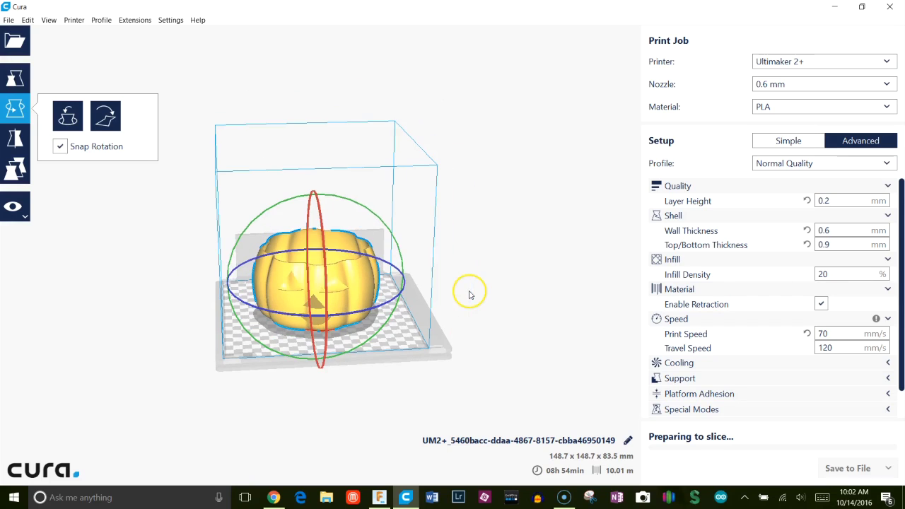
pyautogui.click(493, 276)
pyautogui.moveTo(493, 276)
pyautogui.mouseDown(button='middle')
pyautogui.moveTo(494, 249)
pyautogui.moveTo(500, 272)
pyautogui.mouseUp(button='middle')
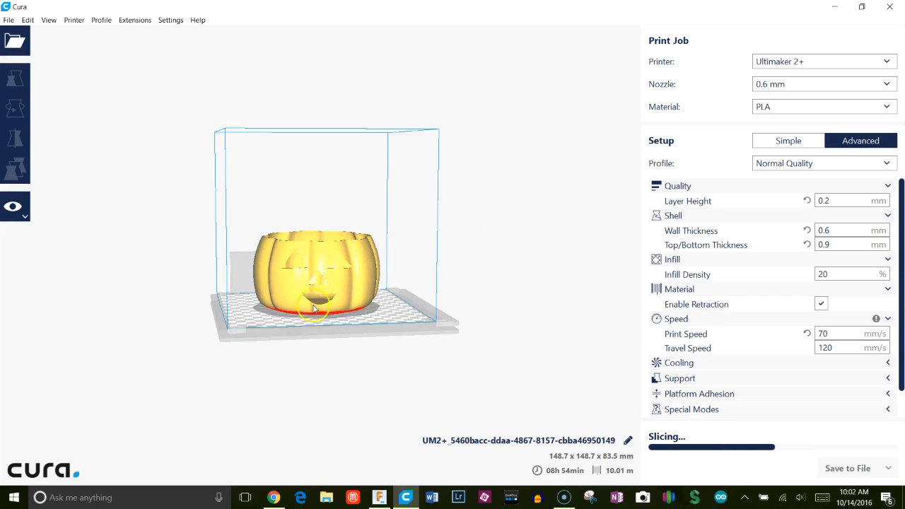
pyautogui.scroll(3, 318, 311)
pyautogui.moveTo(503, 280)
pyautogui.mouseDown(button='right')
pyautogui.moveTo(515, 204)
pyautogui.moveTo(509, 290)
pyautogui.mouseUp(button='right')
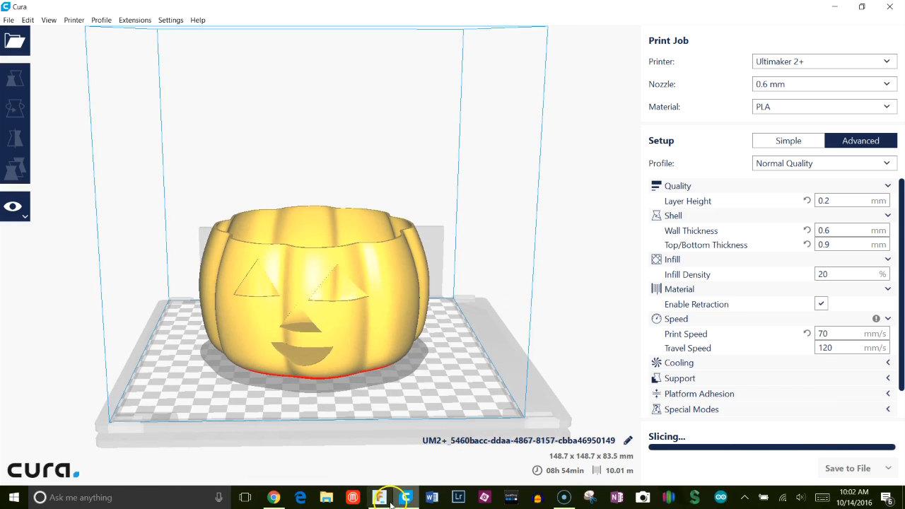
# Step: Switch back to Fusion 360 and show both the carved pumpkin body and the lid, viewed from below
pyautogui.click(388, 499)
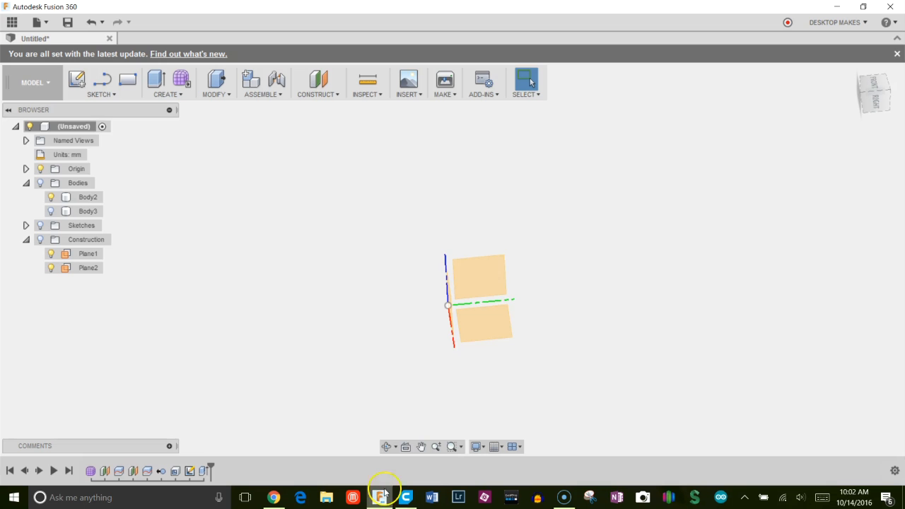
pyautogui.click(50, 212)
pyautogui.click(41, 184)
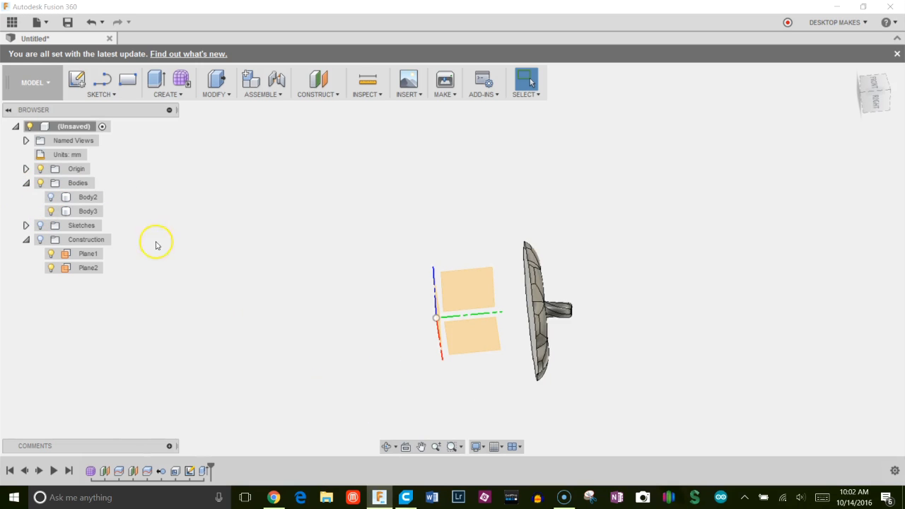
pyautogui.keyDown('shift'); pyautogui.moveTo(586, 317); pyautogui.dragTo(622, 157, button='middle'); pyautogui.keyUp('shift')
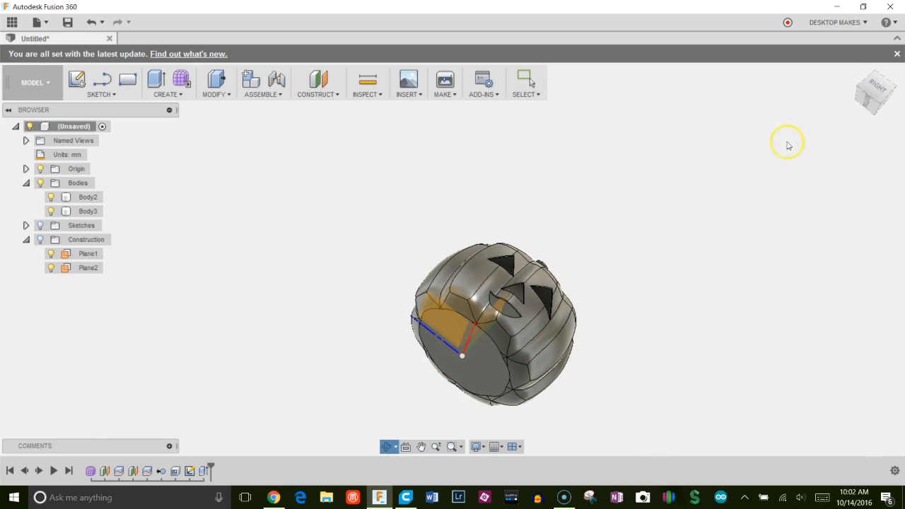
pyautogui.moveTo(881, 106); pyautogui.dragTo(854, 74)
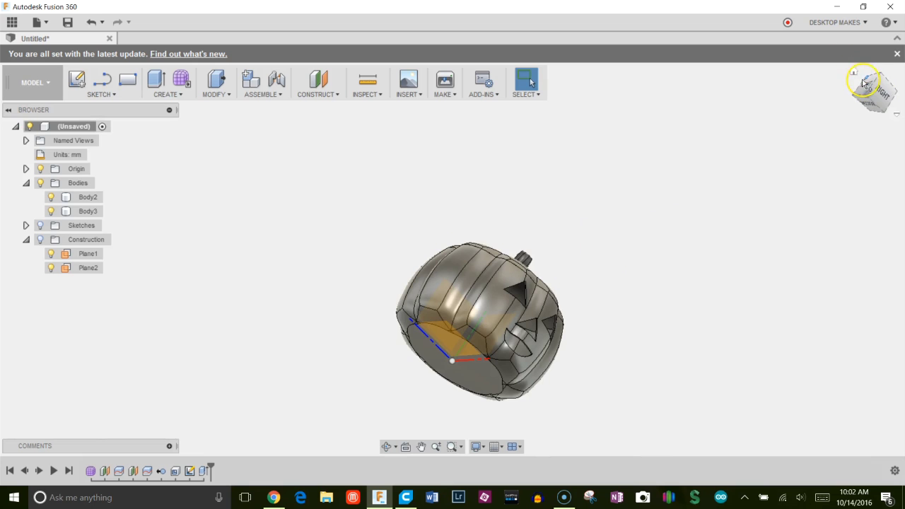
# Step: Hide the origin and turn the upright pumpkin so its carved face is seen from the front
pyautogui.click(866, 86)
pyautogui.keyDown('shift'); pyautogui.moveTo(657, 209); pyautogui.dragTo(555, 237, button='middle'); pyautogui.keyUp('shift')
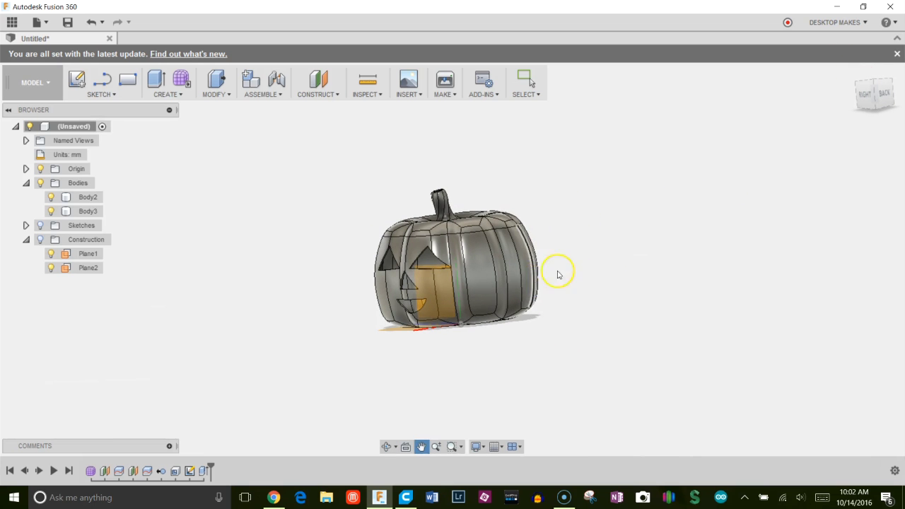
pyautogui.click(51, 256)
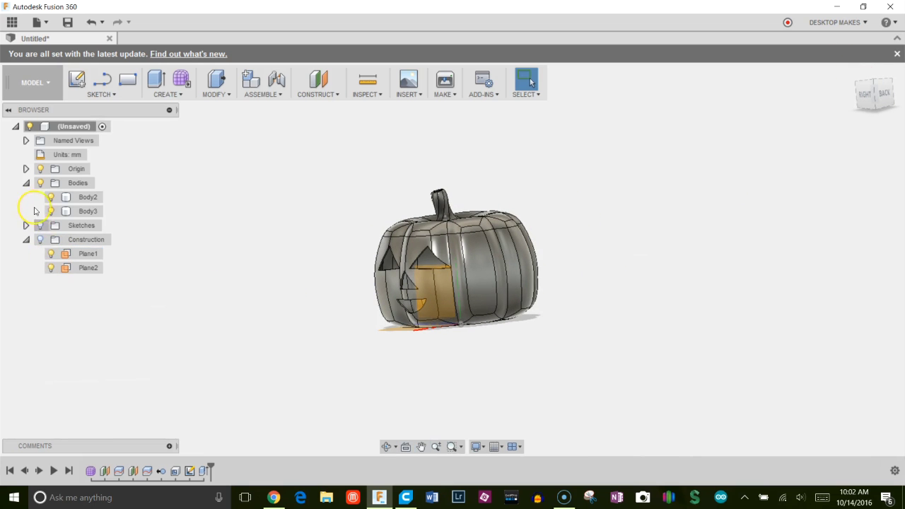
pyautogui.click(43, 171)
pyautogui.keyDown('shift'); pyautogui.moveTo(392, 305); pyautogui.dragTo(426, 311, button='middle'); pyautogui.keyUp('shift')
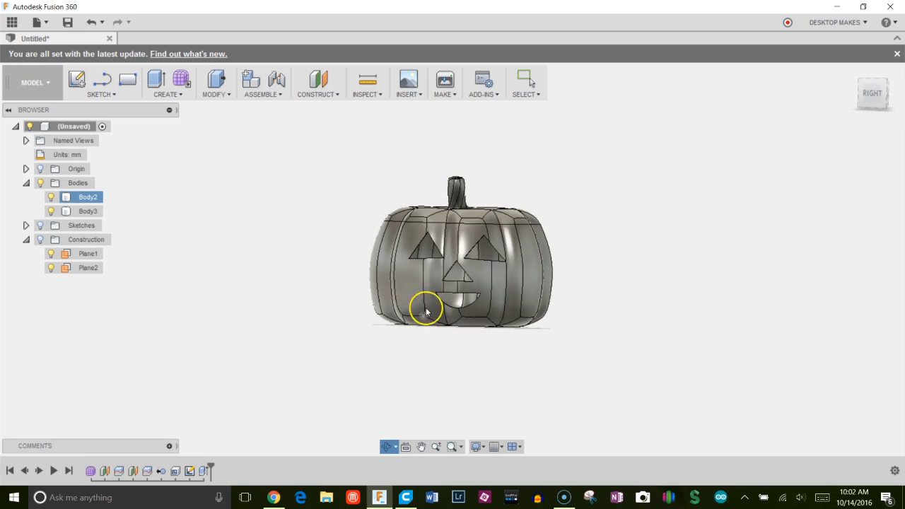
# Step: Examine the lower edge and flat base of the pumpkin to judge how it rests on the ground
pyautogui.scroll(5, 427, 311)
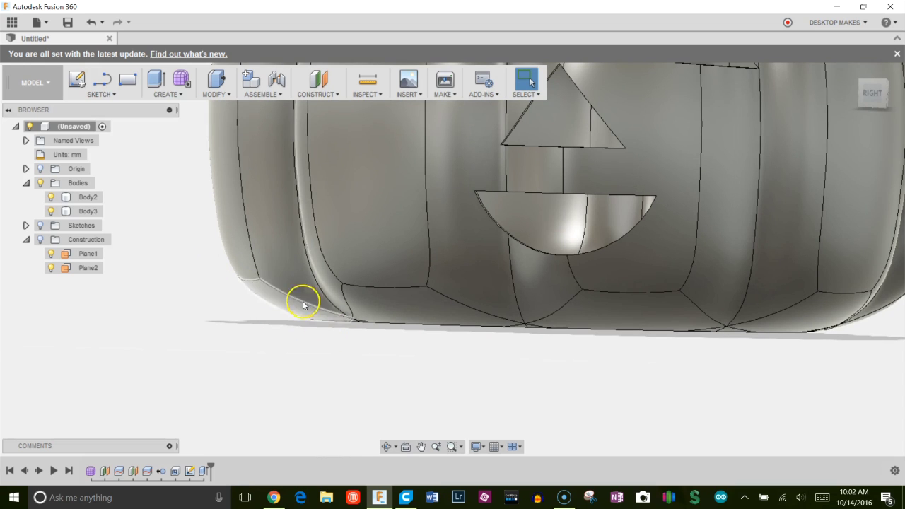
pyautogui.scroll(-3, 304, 304)
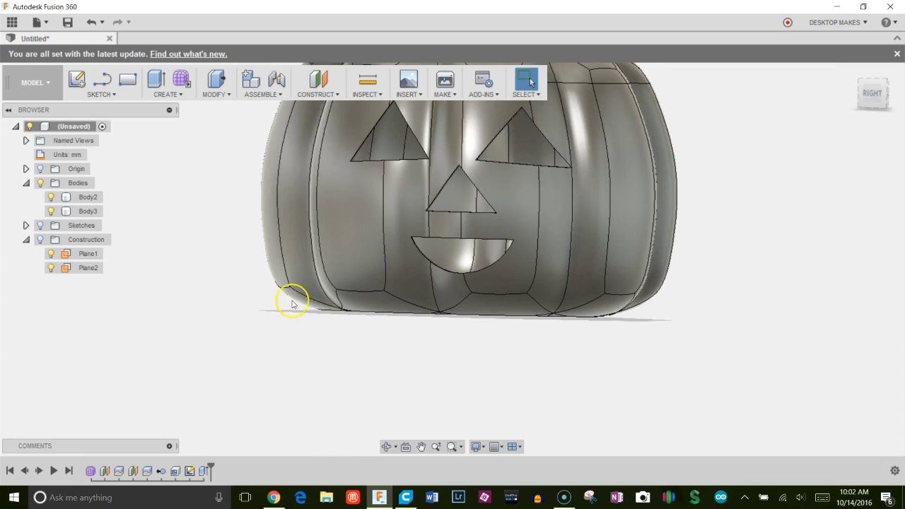
pyautogui.scroll(3, 654, 316)
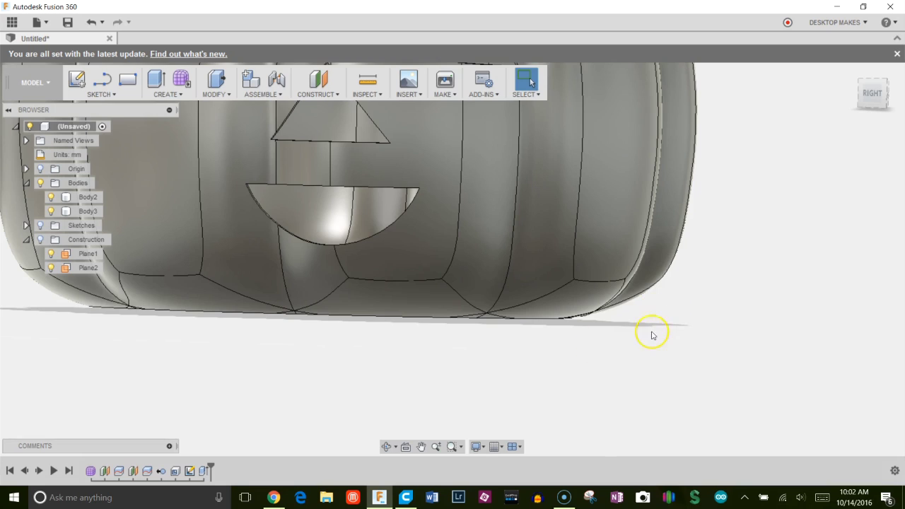
pyautogui.keyDown('shift'); pyautogui.moveTo(652, 335); pyautogui.dragTo(599, 340, button='middle'); pyautogui.keyUp('shift')
pyautogui.click(633, 298)
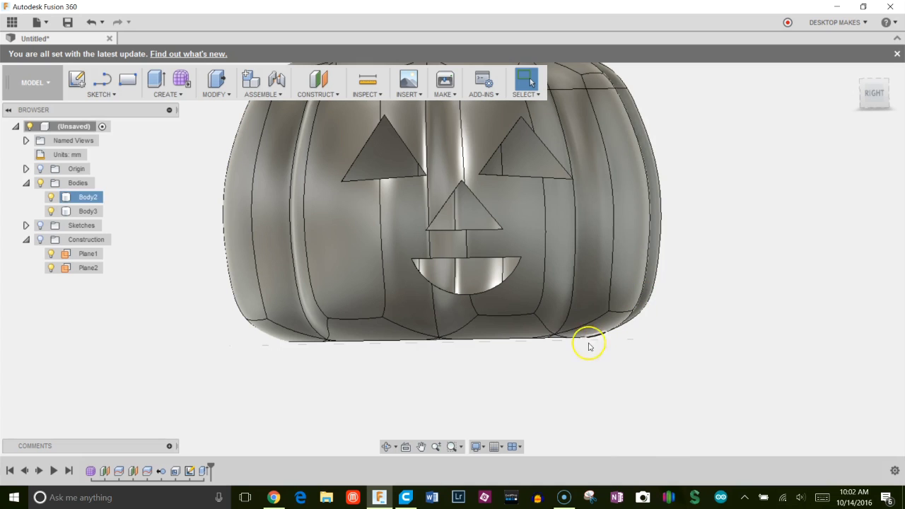
pyautogui.keyDown('shift'); pyautogui.moveTo(543, 366); pyautogui.dragTo(544, 341, button='middle'); pyautogui.keyUp('shift')
pyautogui.keyDown('shift'); pyautogui.moveTo(749, 228); pyautogui.dragTo(665, 285, button='middle'); pyautogui.keyUp('shift')
pyautogui.scroll(-3, 748, 243)
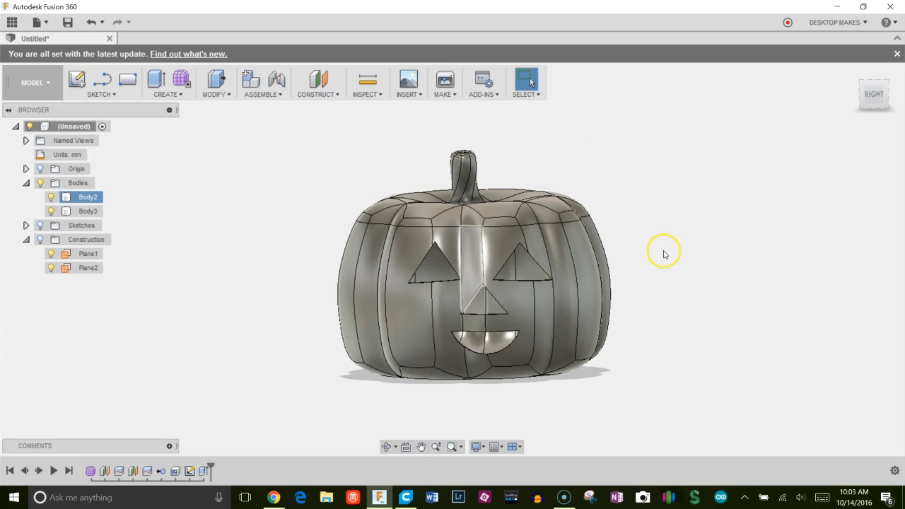
# Step: Apply the opaque Plastic - Matte (Yellow) appearance to both the pumpkin body and the lid
pyautogui.press('a')
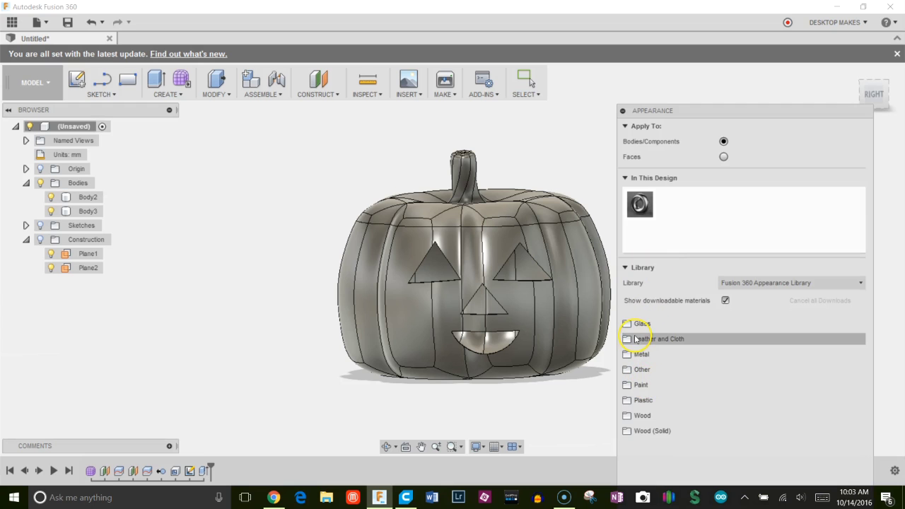
pyautogui.click(634, 401)
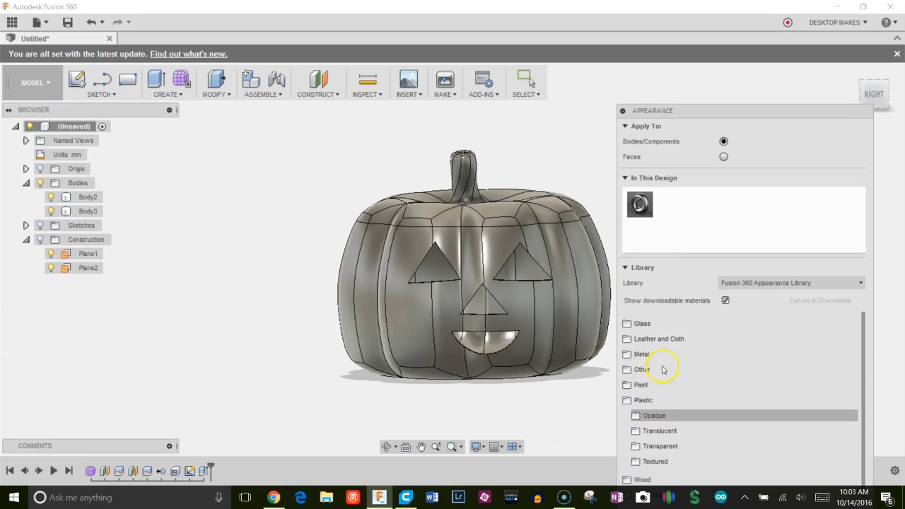
pyautogui.click(649, 416)
pyautogui.scroll(-5, 661, 417)
pyautogui.scroll(-4, 664, 420)
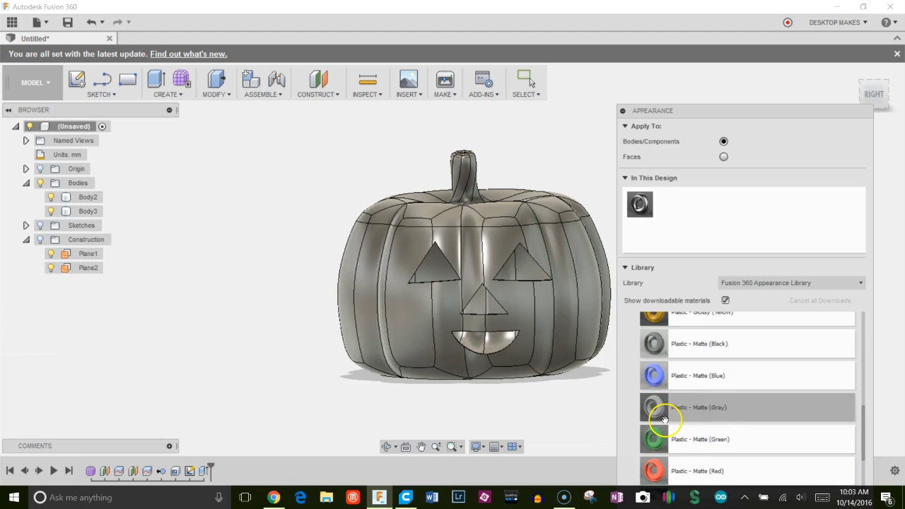
pyautogui.scroll(4, 664, 418)
pyautogui.scroll(-6, 663, 416)
pyautogui.moveTo(662, 414); pyautogui.dragTo(535, 311)
pyautogui.moveTo(636, 375); pyautogui.dragTo(523, 205)
# Step: Recolour the Plastic - Matte (Yellow) appearance to a pumpkin orange of about RGB 229, 113, 11
pyautogui.doubleClick(675, 207)
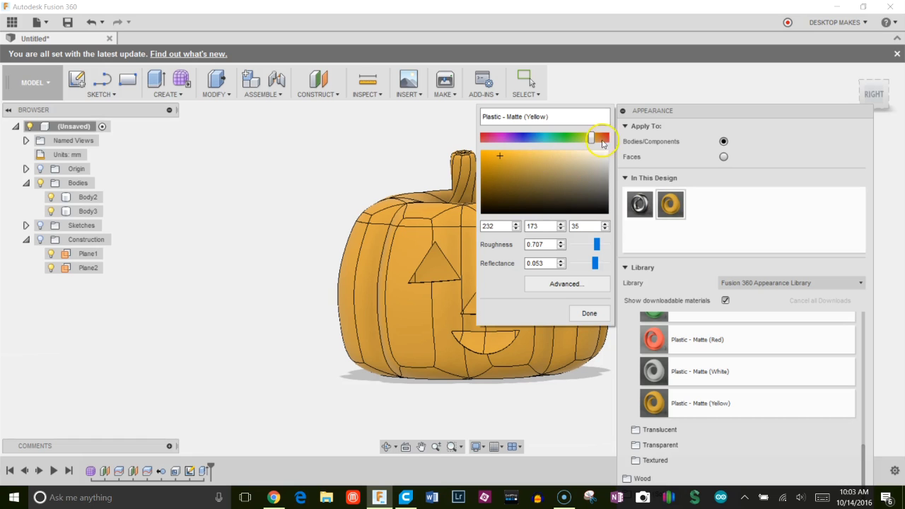
pyautogui.moveTo(591, 139); pyautogui.dragTo(598, 140)
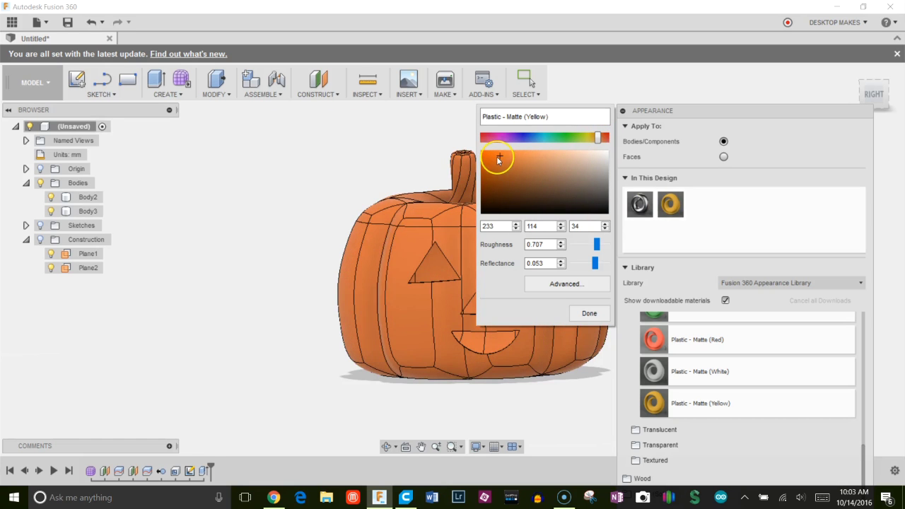
pyautogui.moveTo(490, 158)
pyautogui.mouseDown()
pyautogui.moveTo(487, 165)
pyautogui.moveTo(487, 156)
pyautogui.mouseUp()
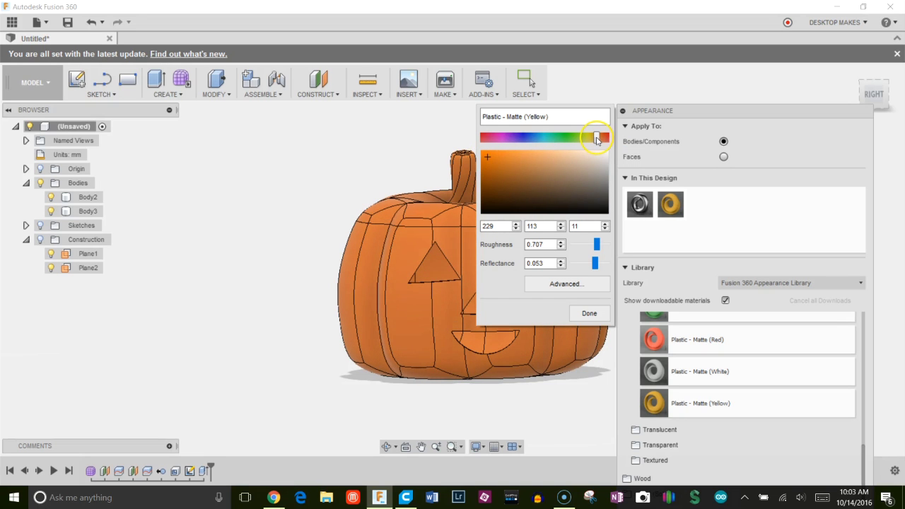